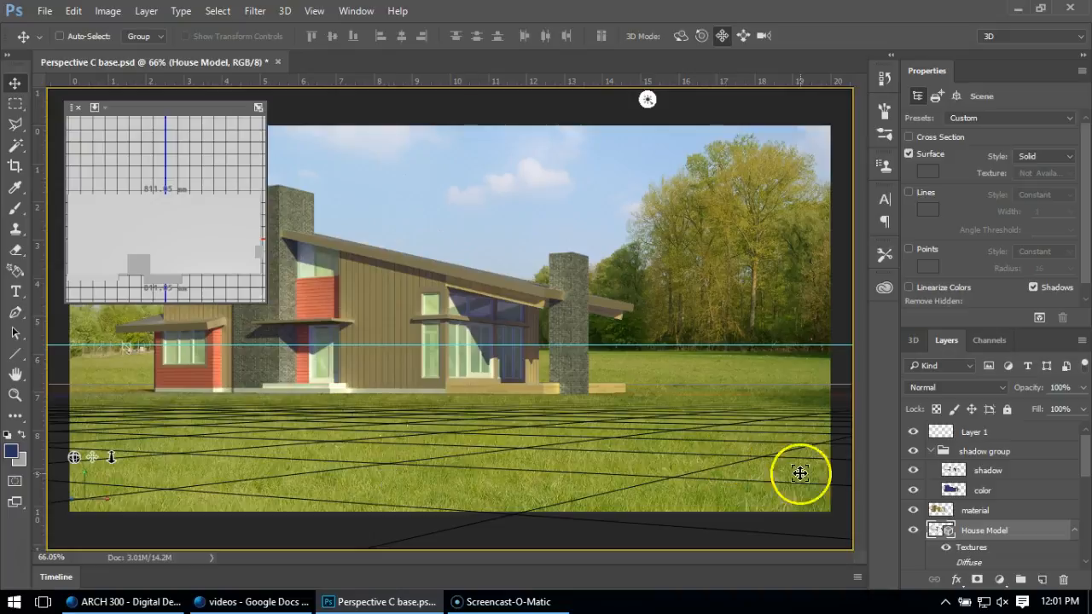
Hide the shadow group and the material layer to leave the white House Model exposed
{"action": "left_click", "coordinate": [912, 452]}
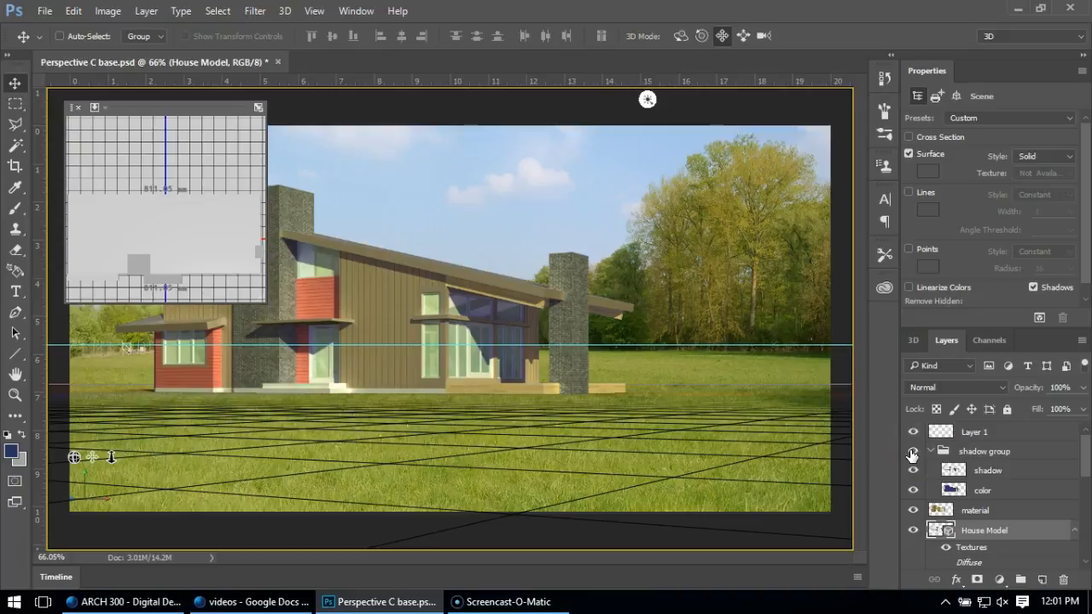
{"action": "left_click", "coordinate": [913, 510]}
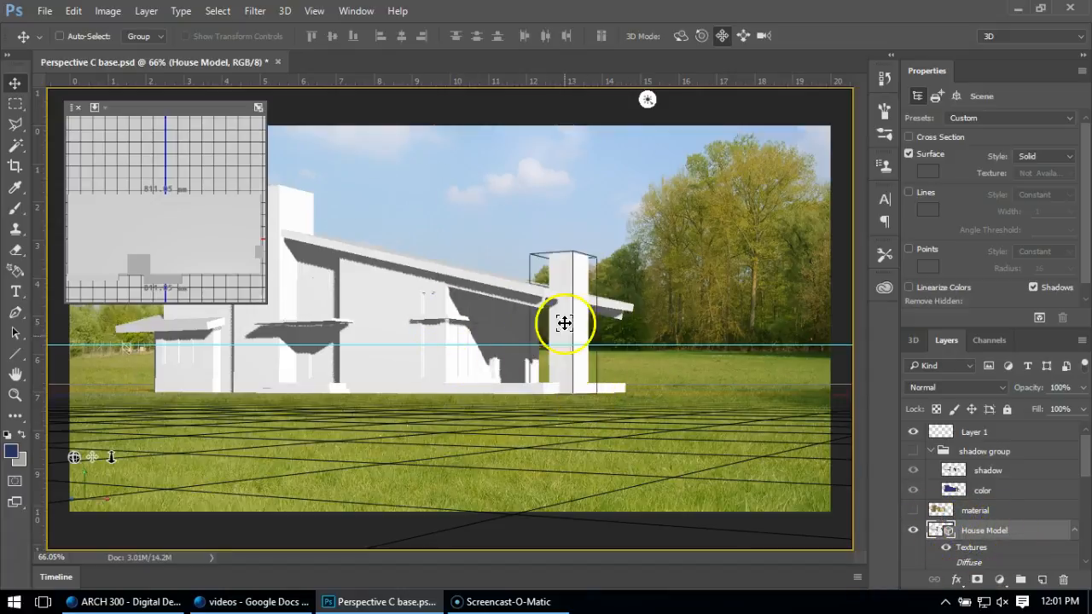
{"action": "left_click", "coordinate": [628, 433]}
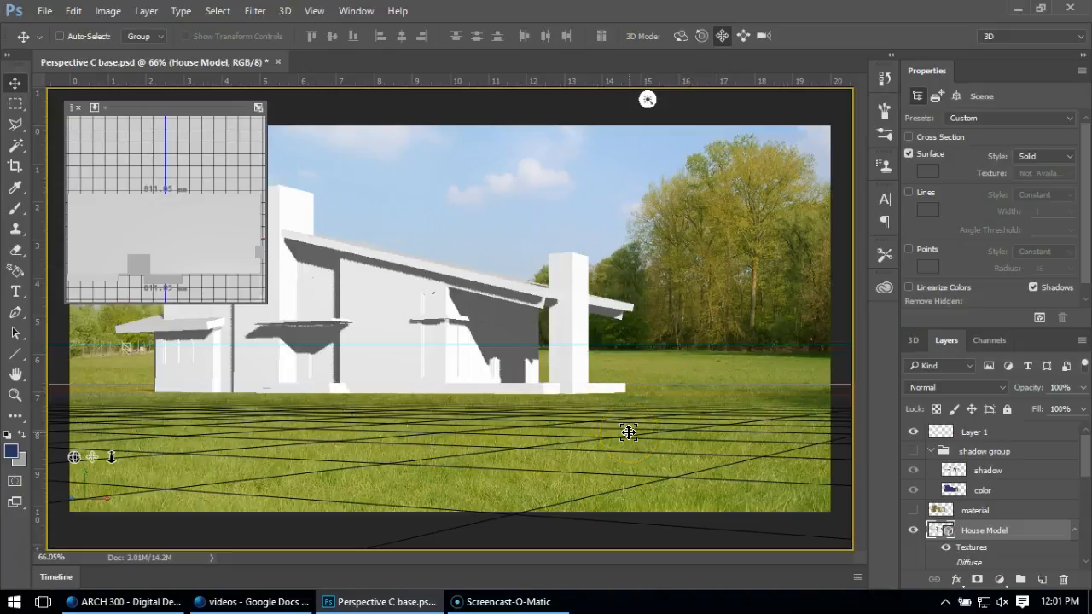
{"action": "left_click", "coordinate": [812, 484]}
Open the House Model's 3D scene properties and turn off shadows for the scene
{"action": "left_click", "coordinate": [938, 320]}
{"action": "left_click", "coordinate": [912, 339]}
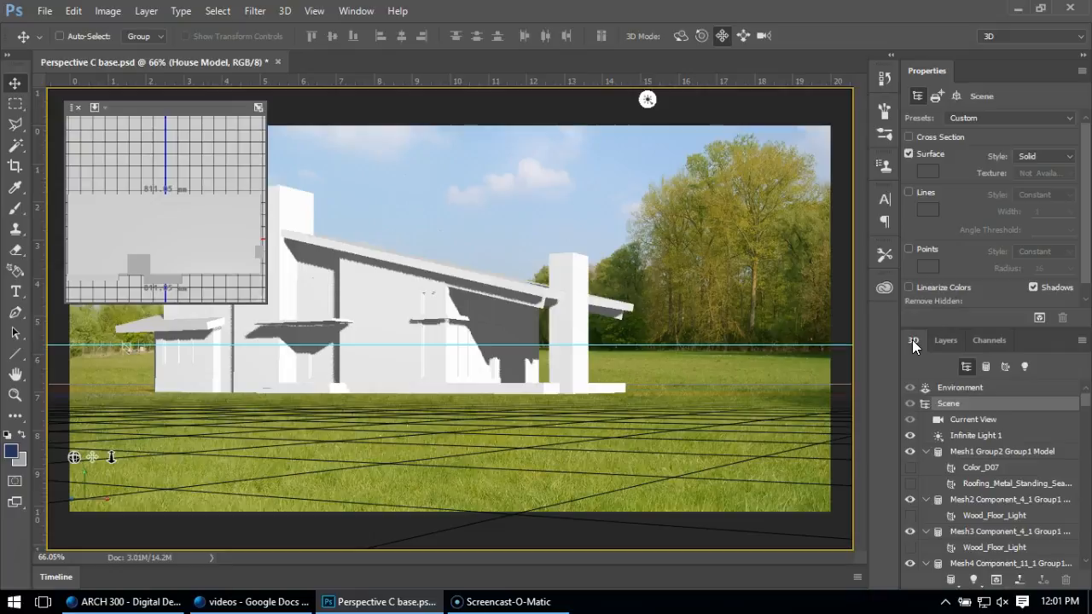
{"action": "left_click", "coordinate": [1005, 367]}
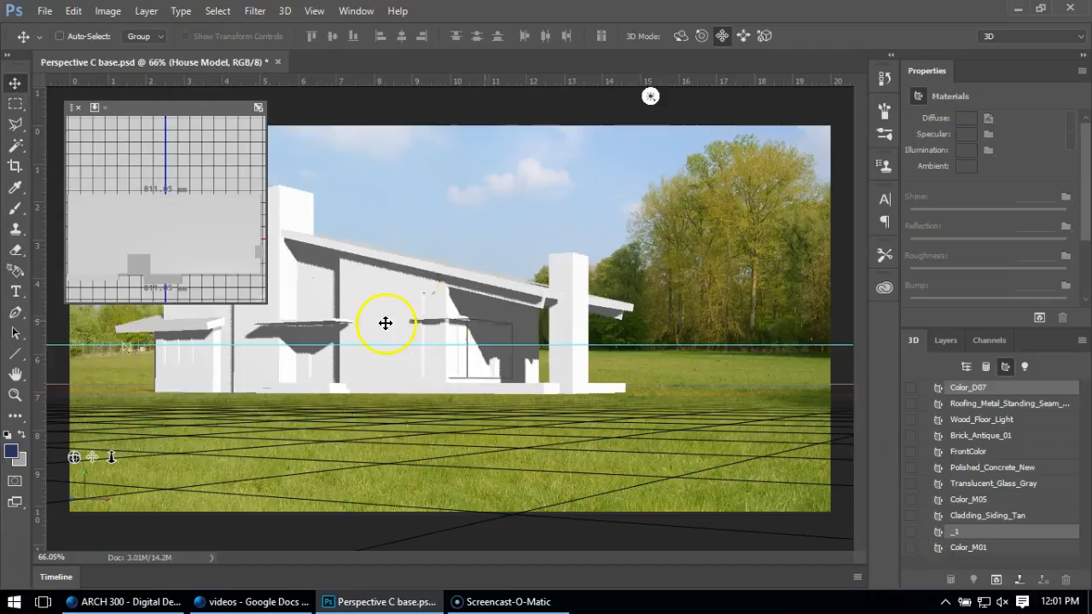
{"action": "left_click", "coordinate": [966, 366]}
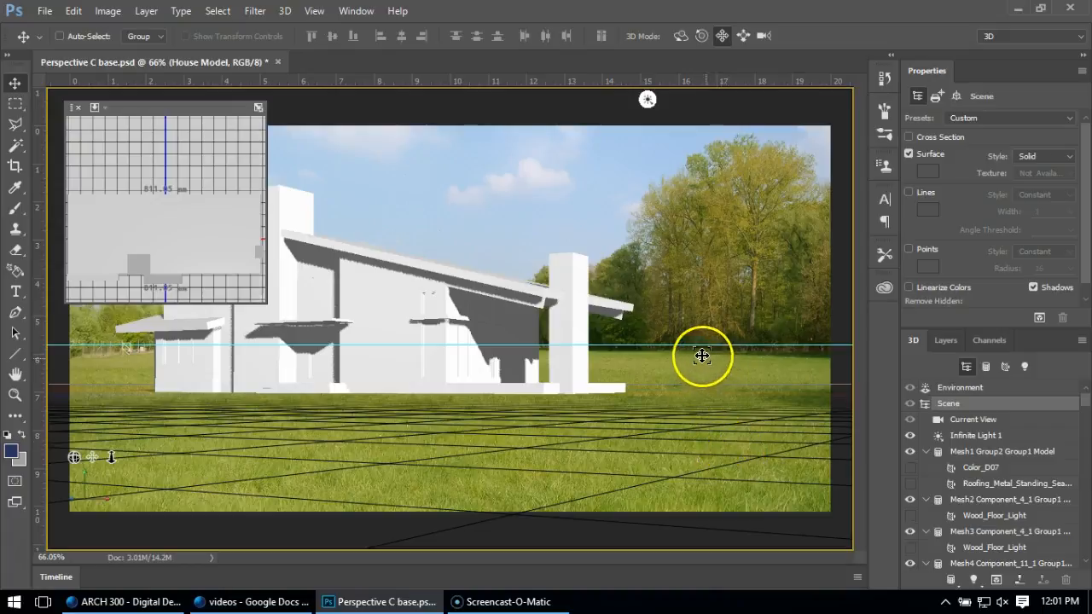
{"action": "left_click", "coordinate": [1033, 288]}
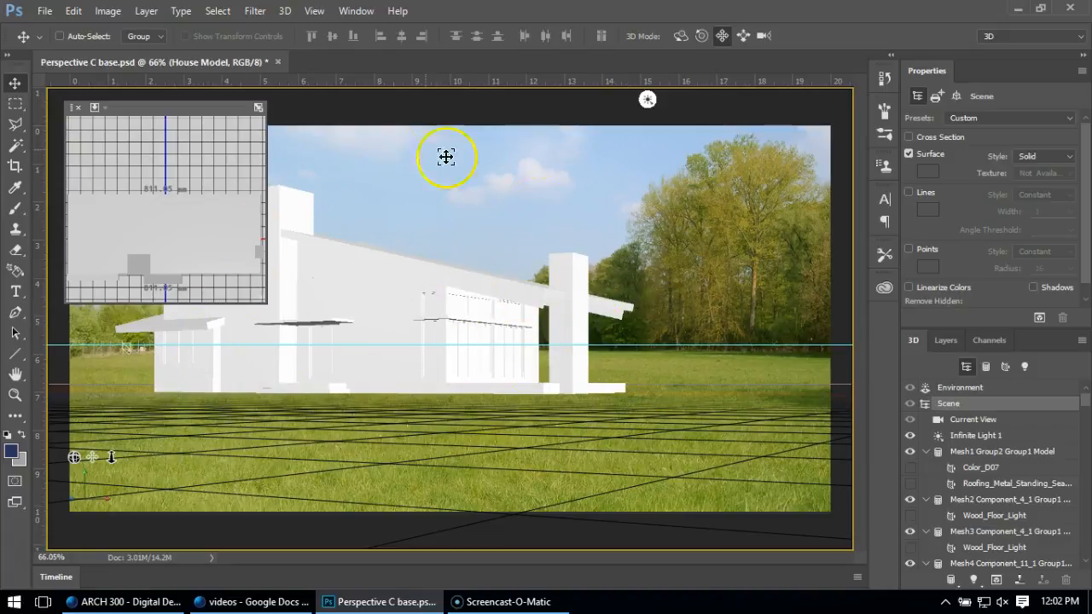
Set the scene's surface style to Unlit Texture
{"action": "left_click", "coordinate": [1070, 159]}
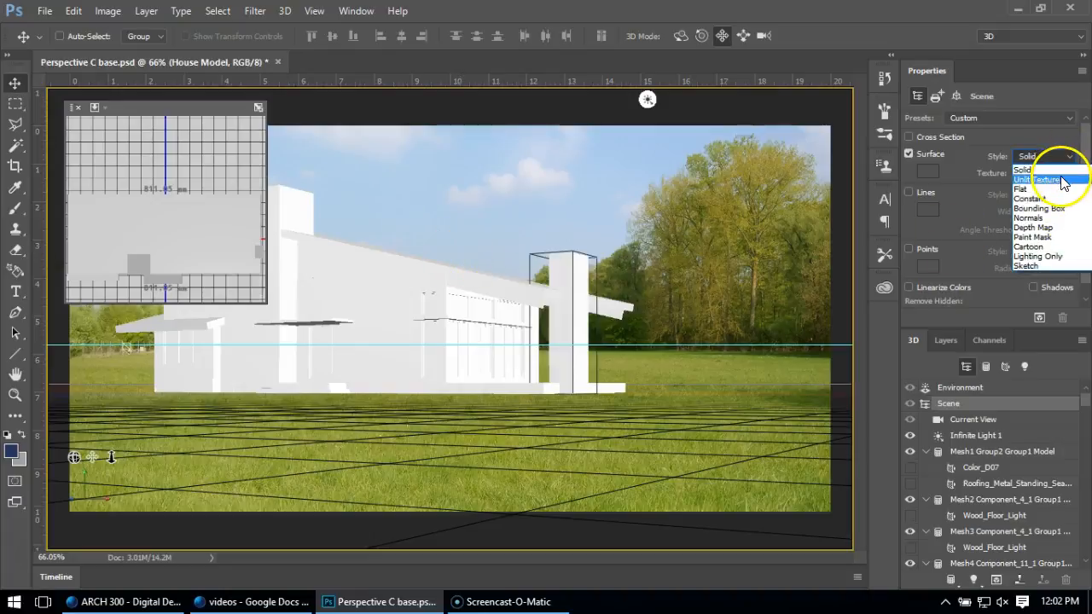
{"action": "left_click", "coordinate": [1037, 179]}
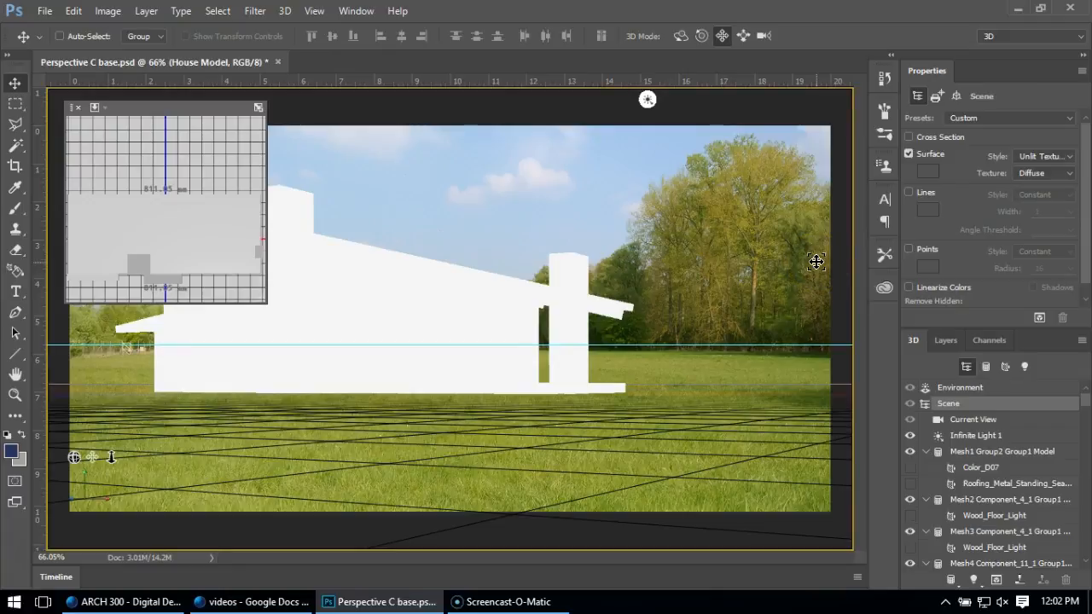
{"action": "left_click", "coordinate": [794, 274]}
Enable lines on the 3D scene and set their angle threshold to 10°
{"action": "left_click", "coordinate": [907, 194]}
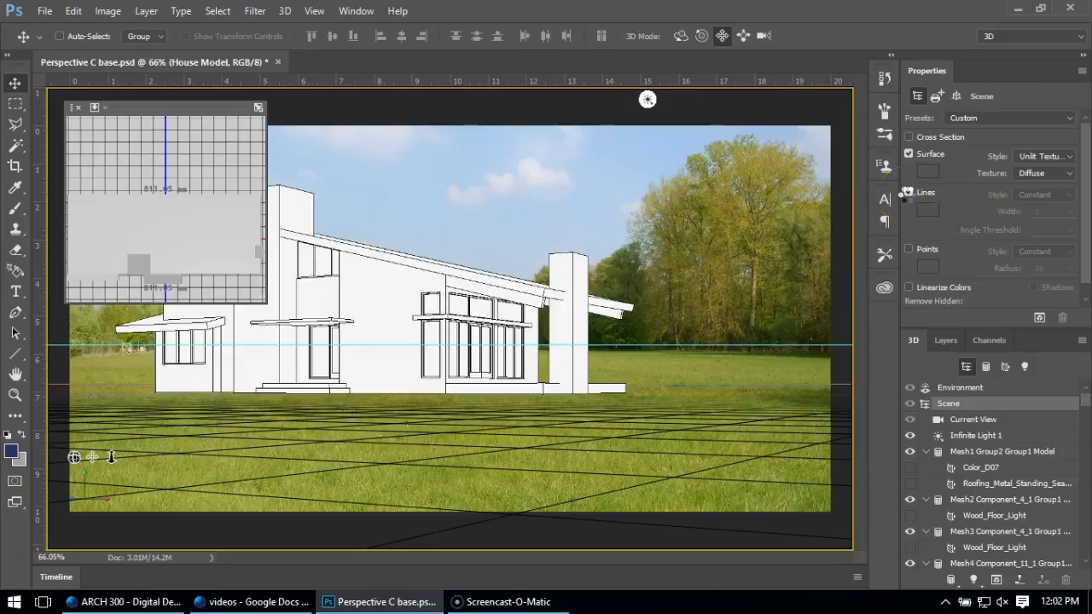
{"action": "left_click", "coordinate": [426, 313]}
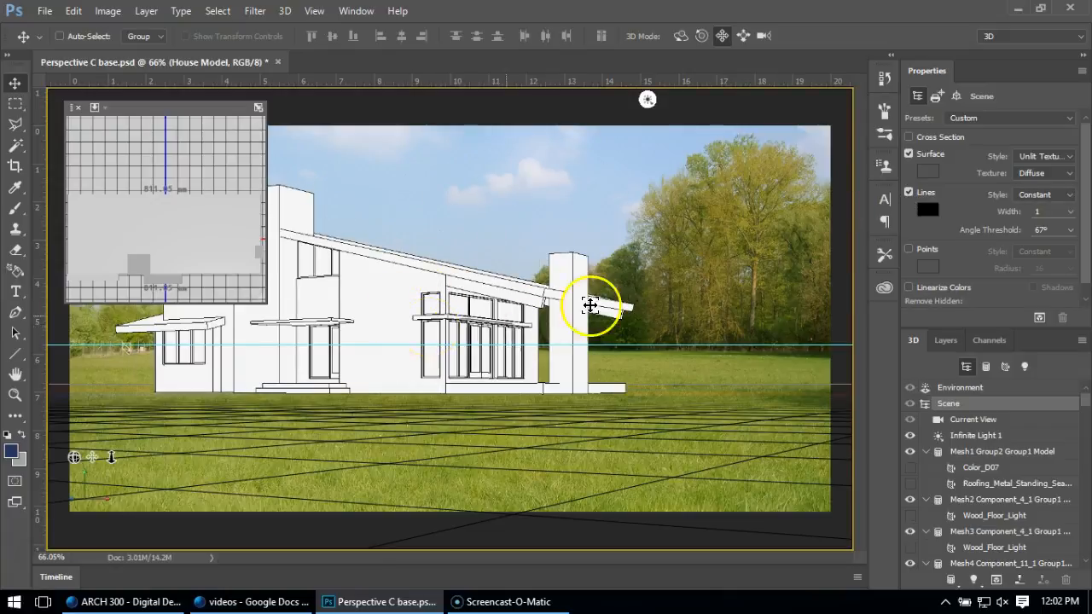
{"action": "left_click_drag", "start_coordinate": [1068, 232], "coordinate": [1004, 248]}
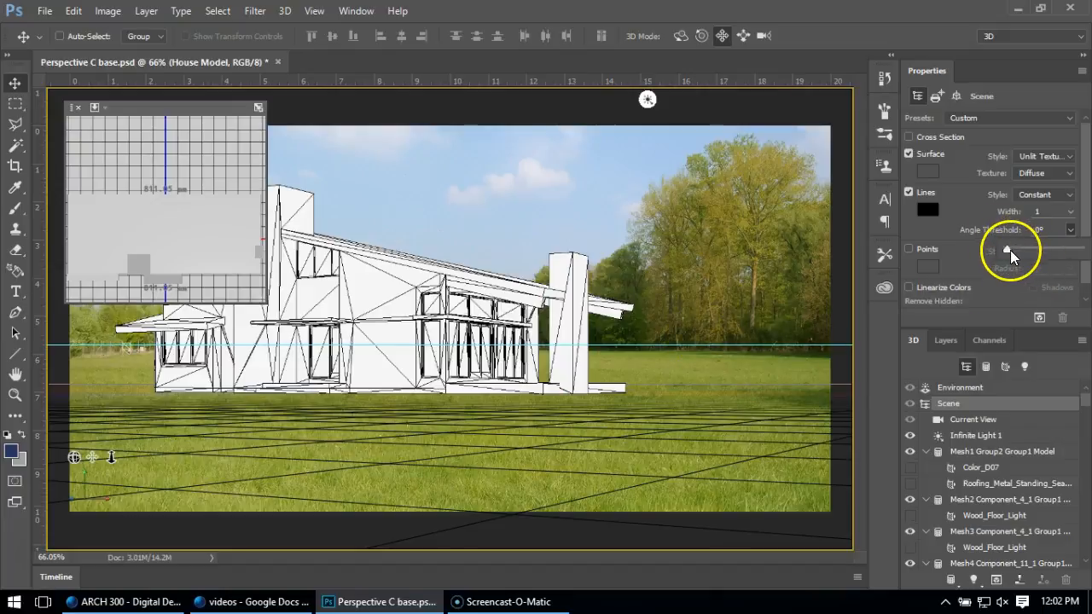
{"action": "left_click_drag", "start_coordinate": [1006, 244], "coordinate": [1009, 248]}
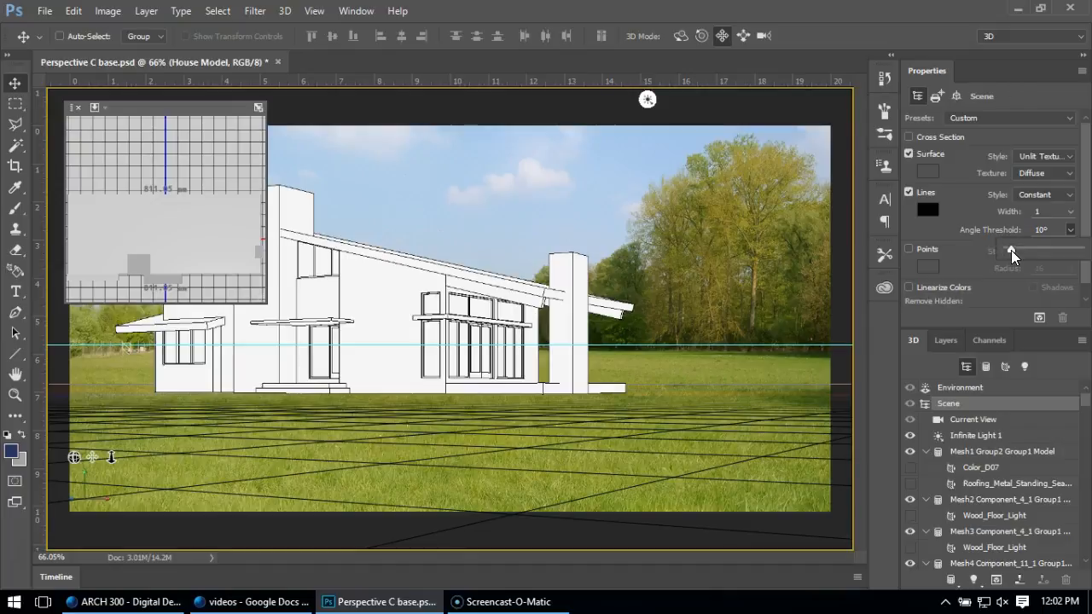
{"action": "mouse_move", "coordinate": [759, 253]}
{"action": "left_mouse_down"}
{"action": "mouse_move", "coordinate": [585, 251]}
{"action": "mouse_move", "coordinate": [565, 309]}
{"action": "mouse_move", "coordinate": [491, 188]}
{"action": "mouse_move", "coordinate": [299, 219]}
{"action": "mouse_move", "coordinate": [458, 390]}
{"action": "mouse_move", "coordinate": [596, 457]}
{"action": "left_mouse_up"}
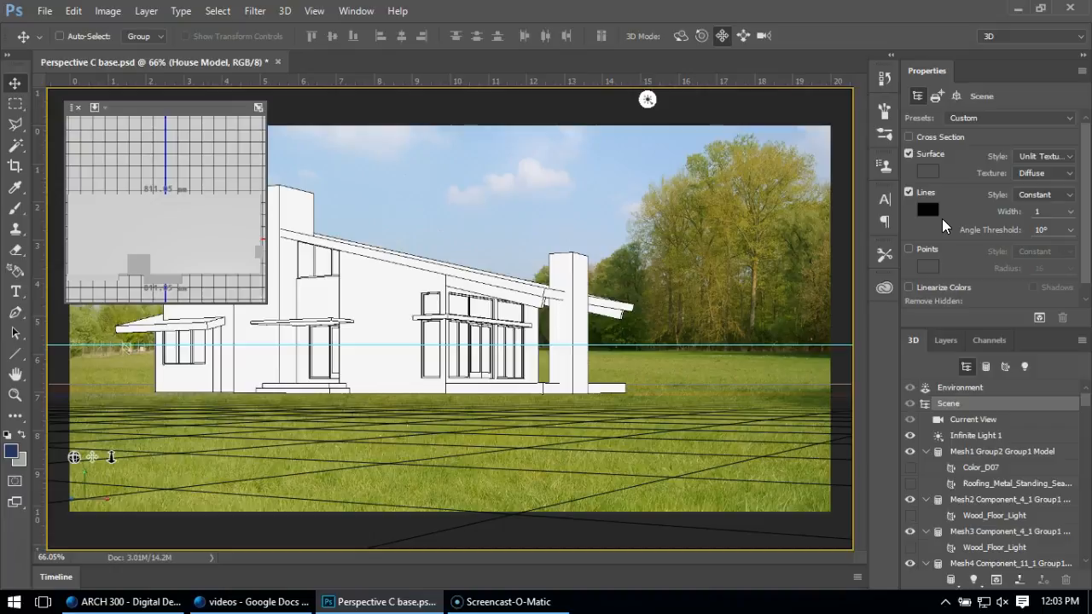
Set the colour of the 3D lines to pure red, ff0000
{"action": "left_click", "coordinate": [928, 210]}
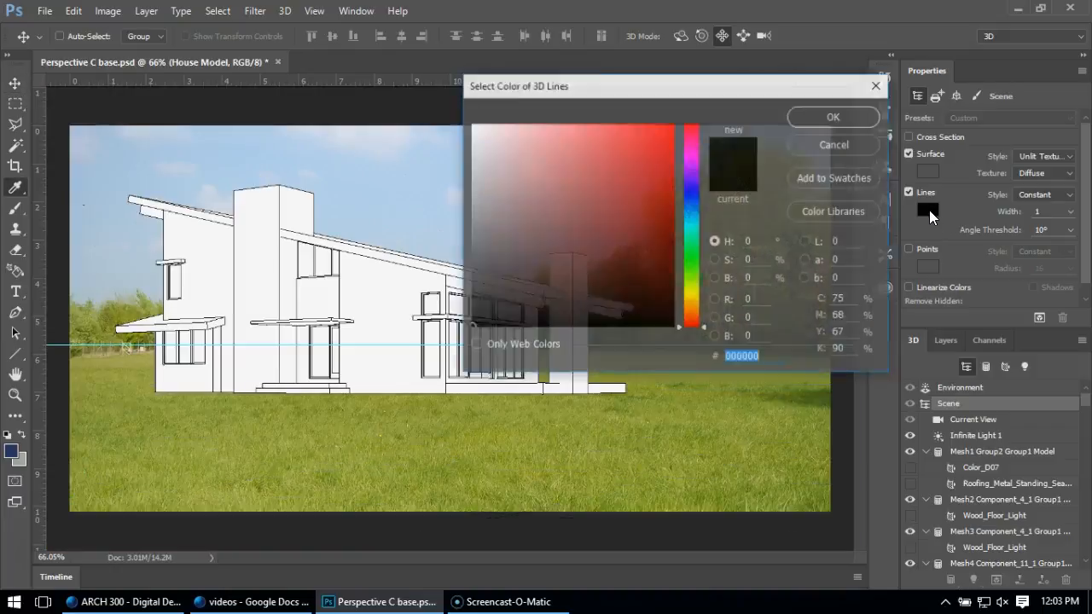
{"action": "left_click", "coordinate": [641, 207]}
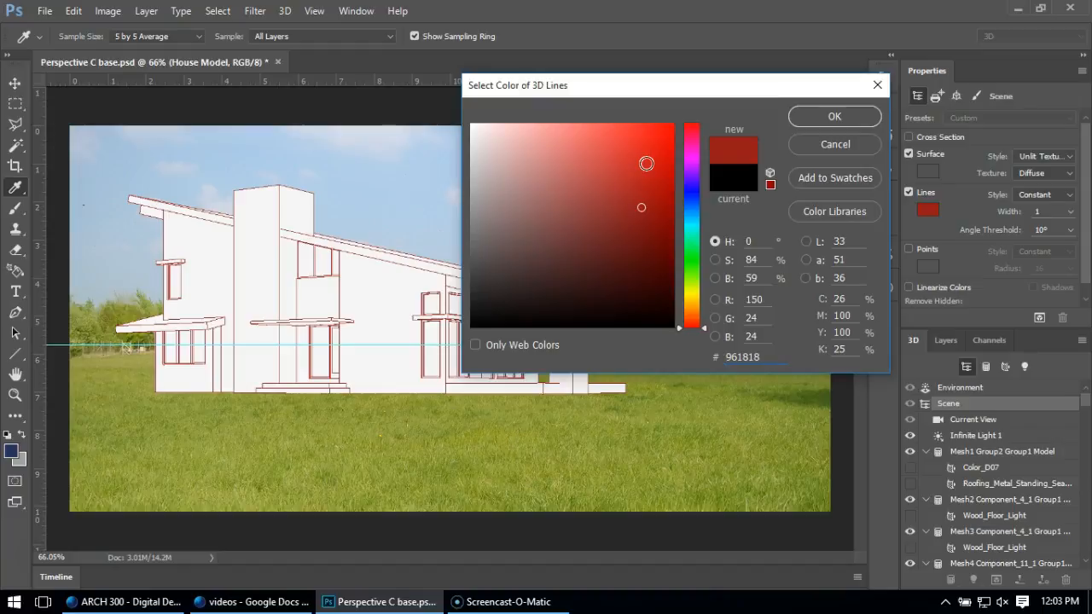
{"action": "left_click", "coordinate": [671, 126]}
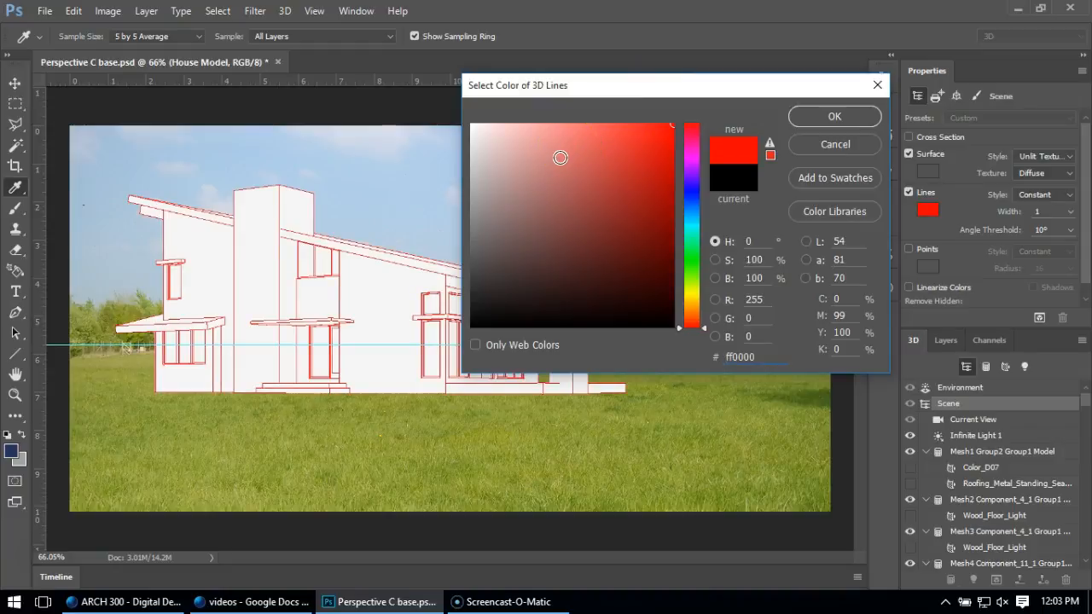
{"action": "left_click", "coordinate": [806, 112]}
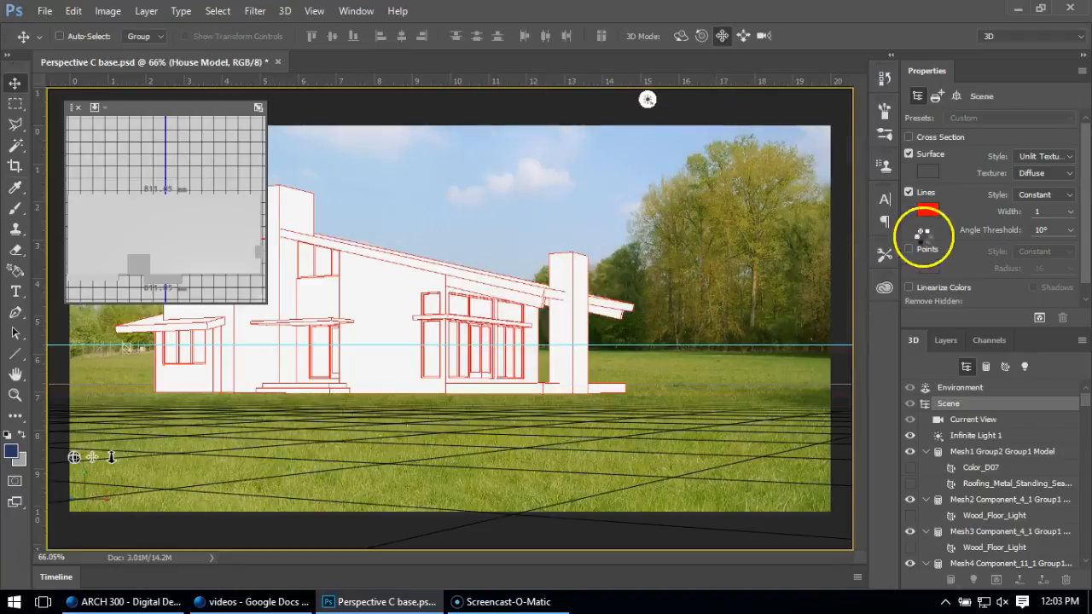
Set the width of the red 3D lines to 2
{"action": "left_click", "coordinate": [1071, 212]}
{"action": "left_click_drag", "start_coordinate": [1007, 233], "coordinate": [1010, 232]}
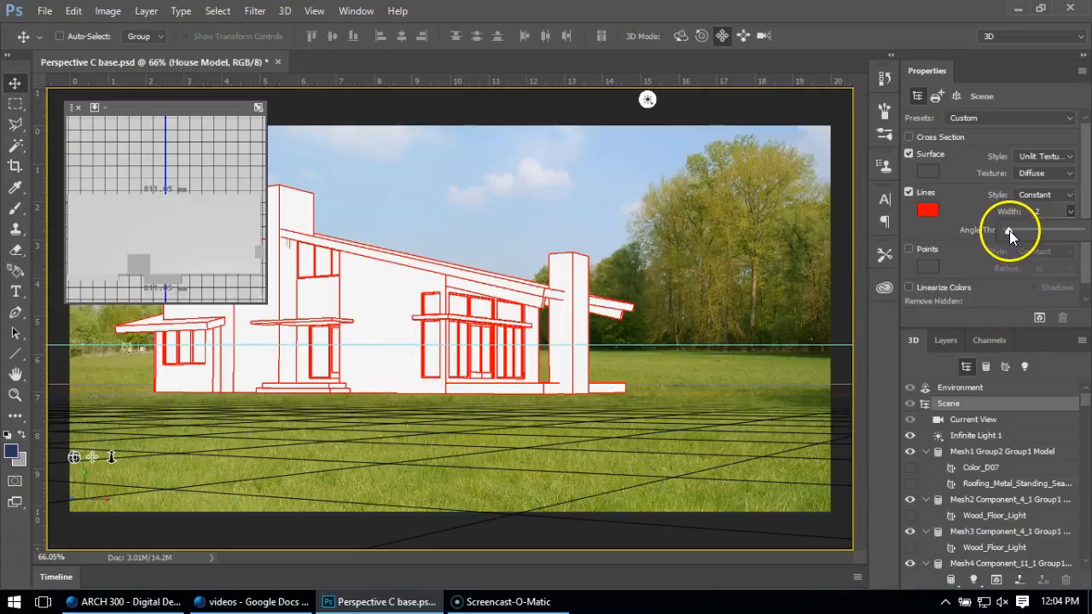
{"action": "left_click_drag", "start_coordinate": [1007, 230], "coordinate": [1005, 230]}
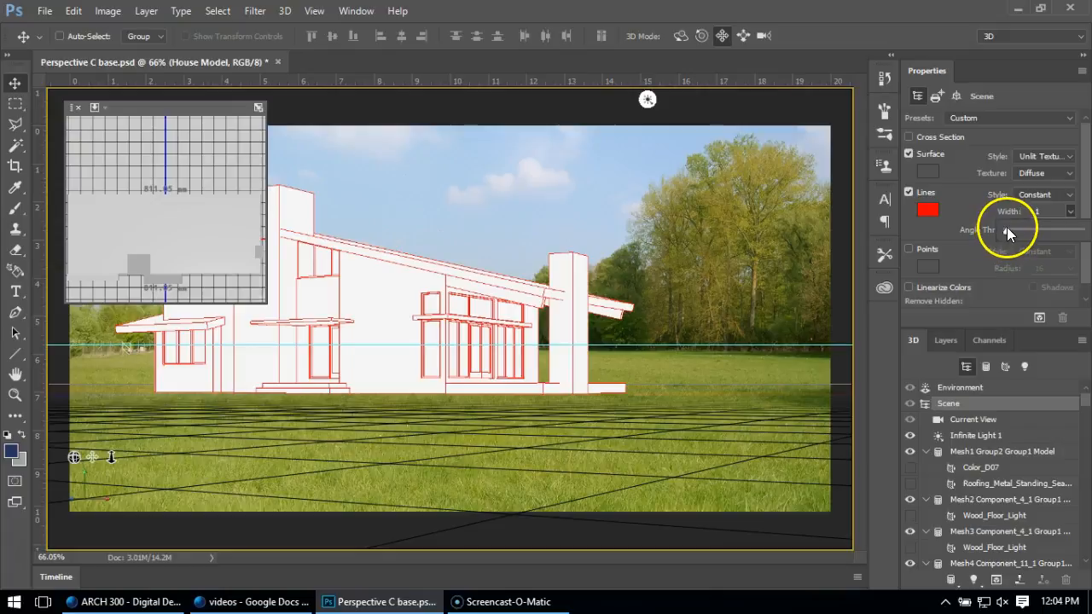
{"action": "left_click_drag", "start_coordinate": [1006, 231], "coordinate": [1010, 230]}
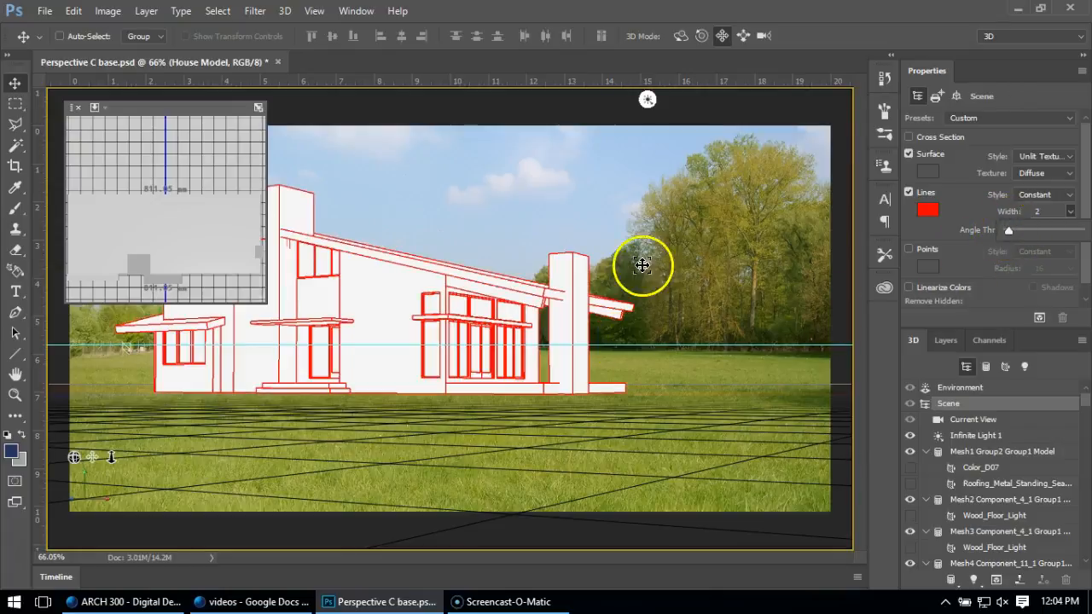
{"action": "left_click", "coordinate": [636, 239]}
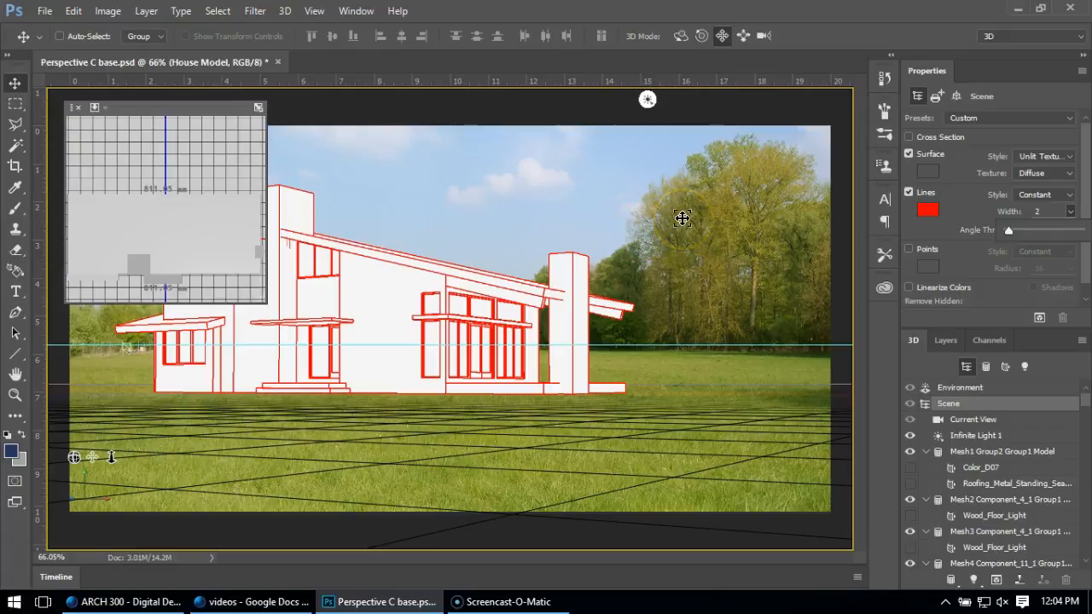
{"action": "left_click", "coordinate": [946, 213]}
Try displaying the scene's points with a radius of 6, and turn the points off again
{"action": "left_click", "coordinate": [909, 249]}
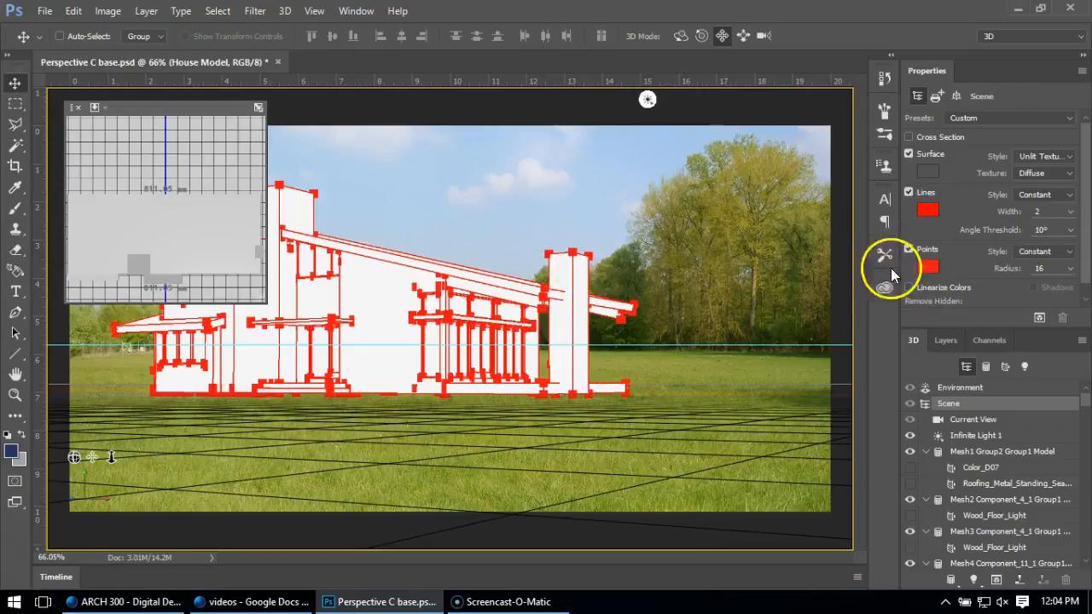
{"action": "left_click", "coordinate": [1070, 268]}
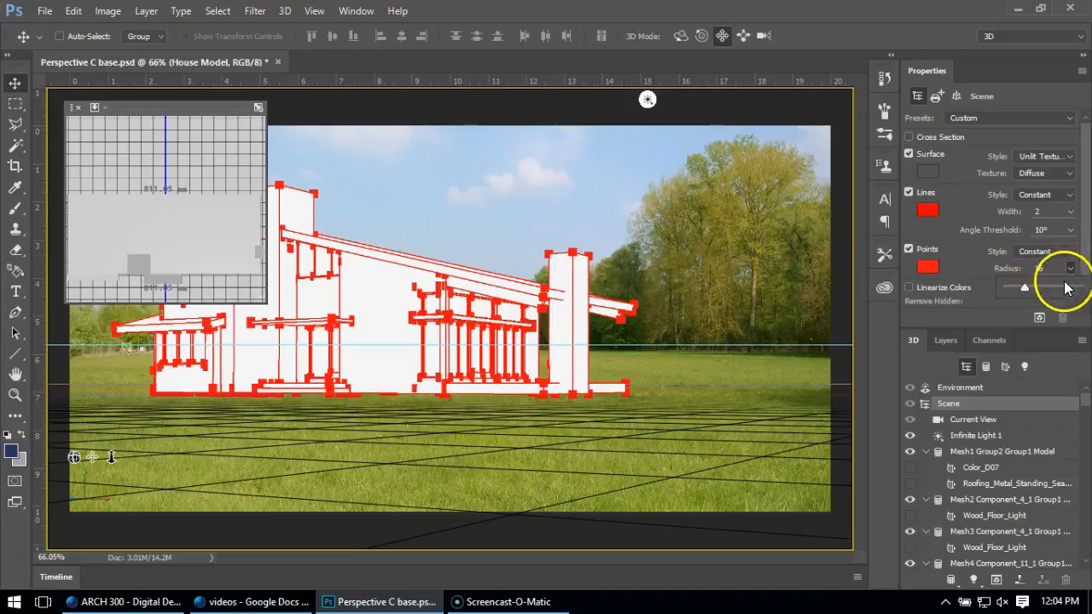
{"action": "mouse_move", "coordinate": [1024, 287]}
{"action": "left_mouse_down"}
{"action": "mouse_move", "coordinate": [634, 273]}
{"action": "mouse_move", "coordinate": [500, 256]}
{"action": "mouse_move", "coordinate": [1014, 288]}
{"action": "left_mouse_up"}
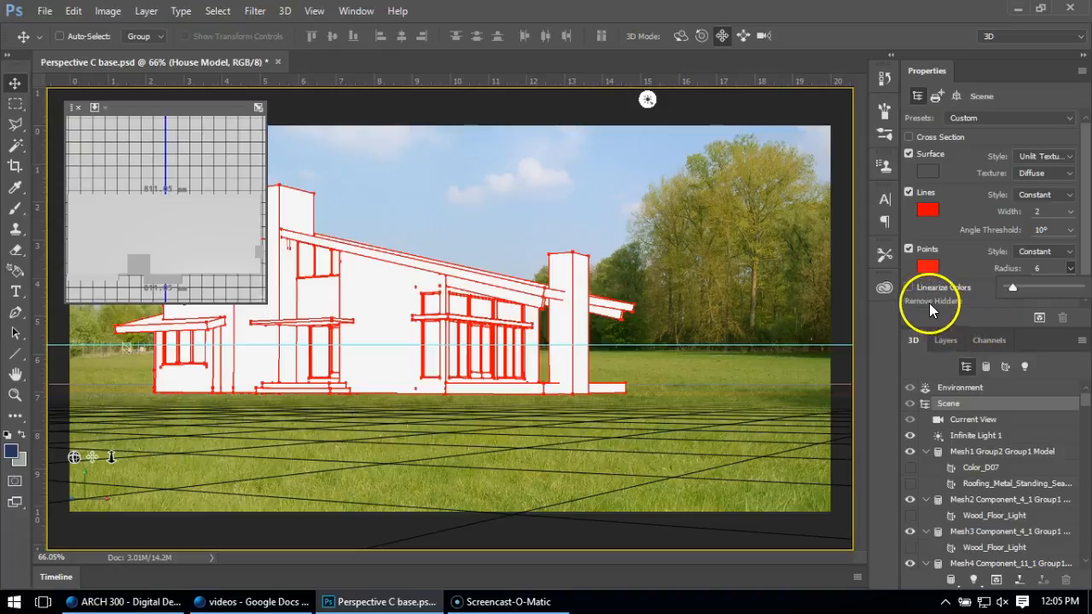
{"action": "left_click", "coordinate": [910, 248]}
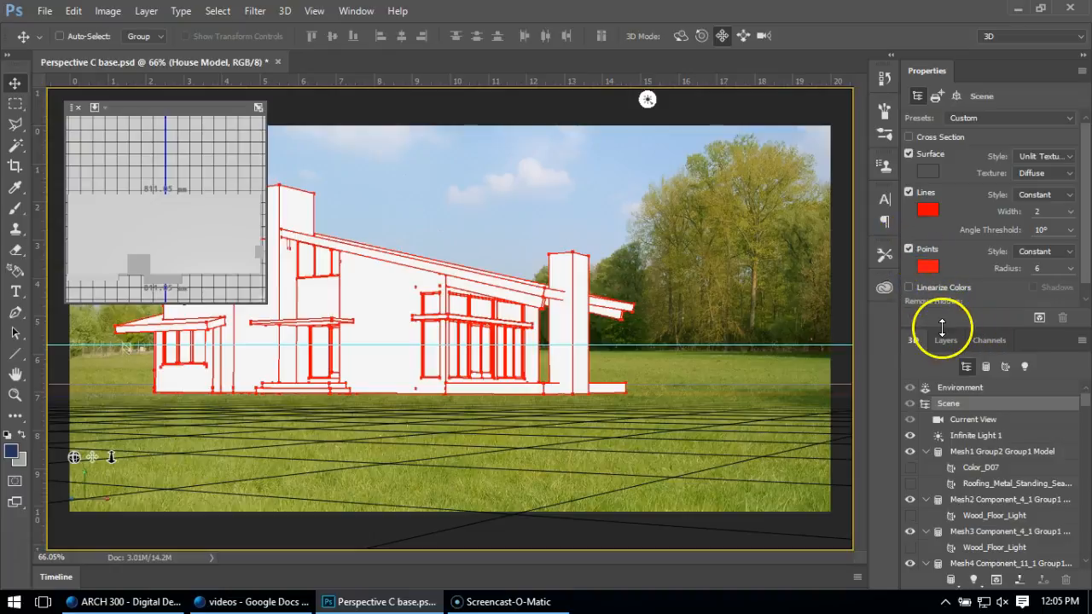
{"action": "left_click", "coordinate": [907, 247]}
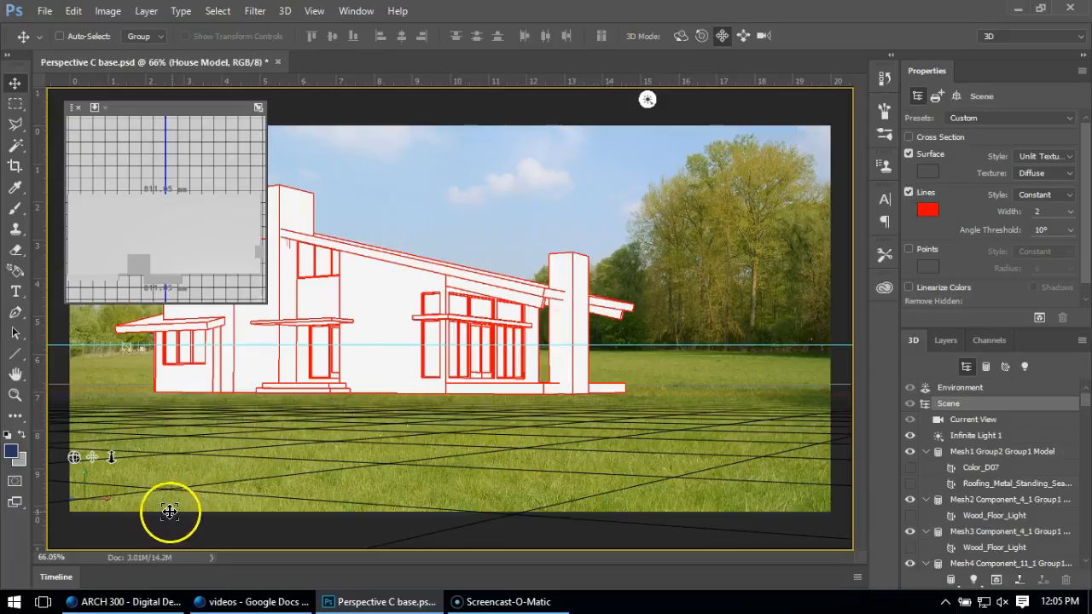
Select the entire canvas on the House Model layer and copy its red line drawing
{"action": "left_click", "coordinate": [1040, 321]}
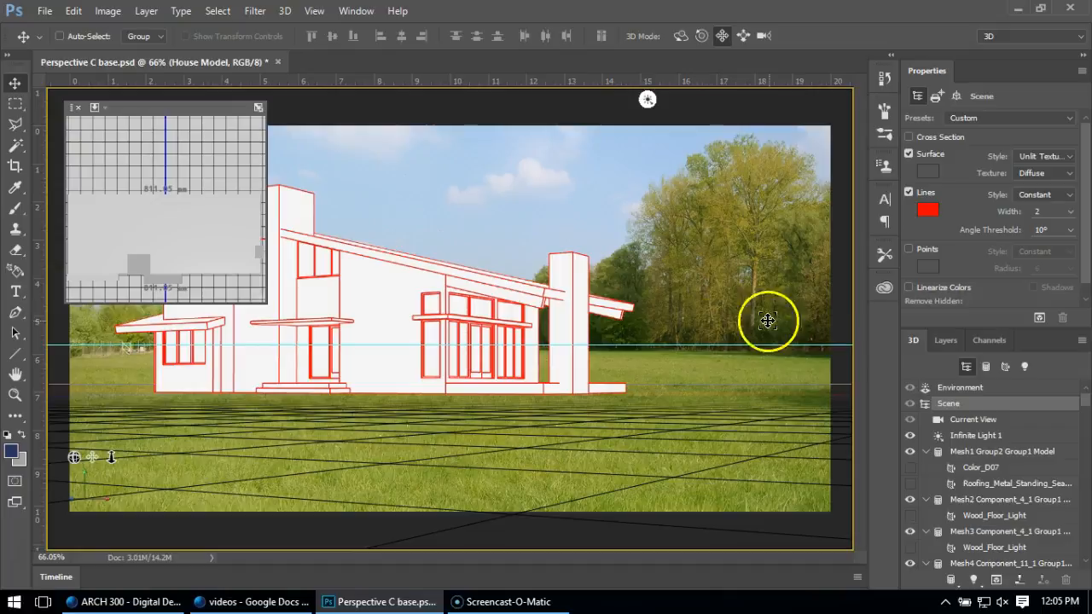
{"action": "left_click", "coordinate": [945, 343]}
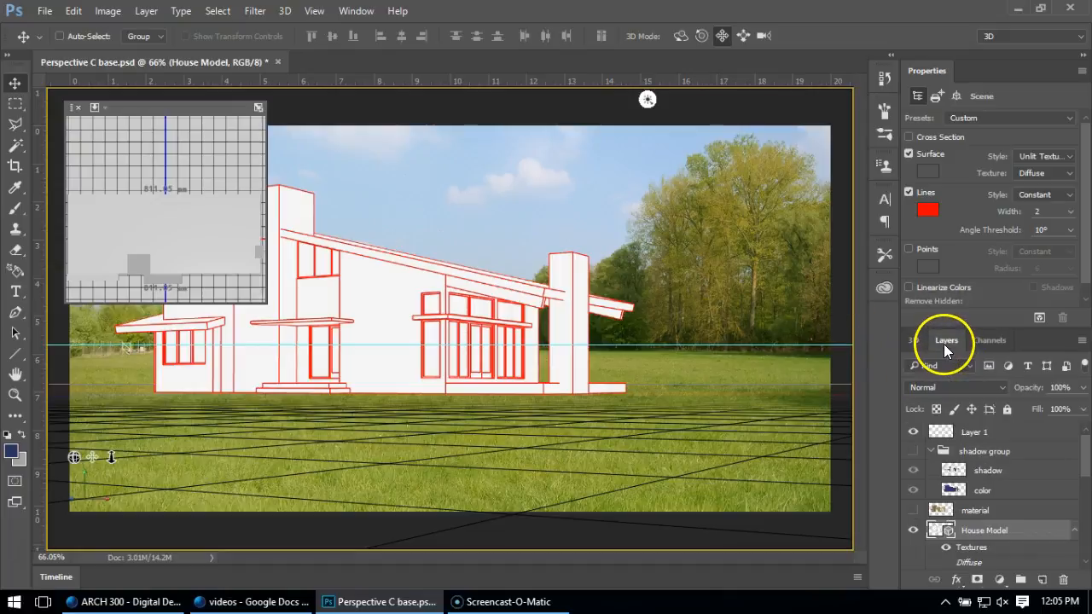
{"action": "key", "text": "ctrl+a"}
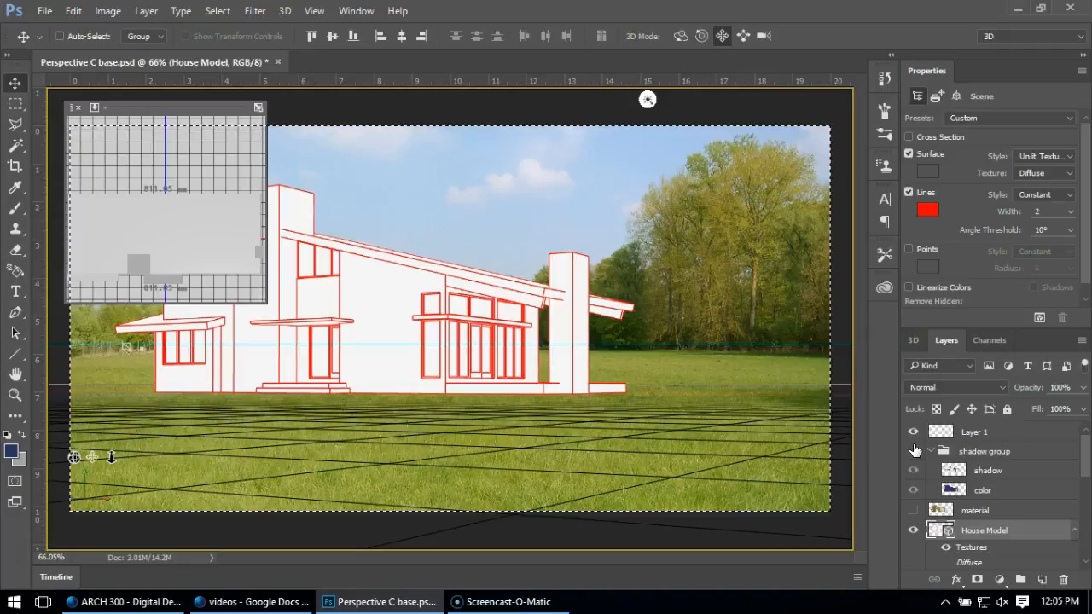
Create a new layer above the shadow group and paste the copied house line drawing into it
{"action": "left_click", "coordinate": [994, 450]}
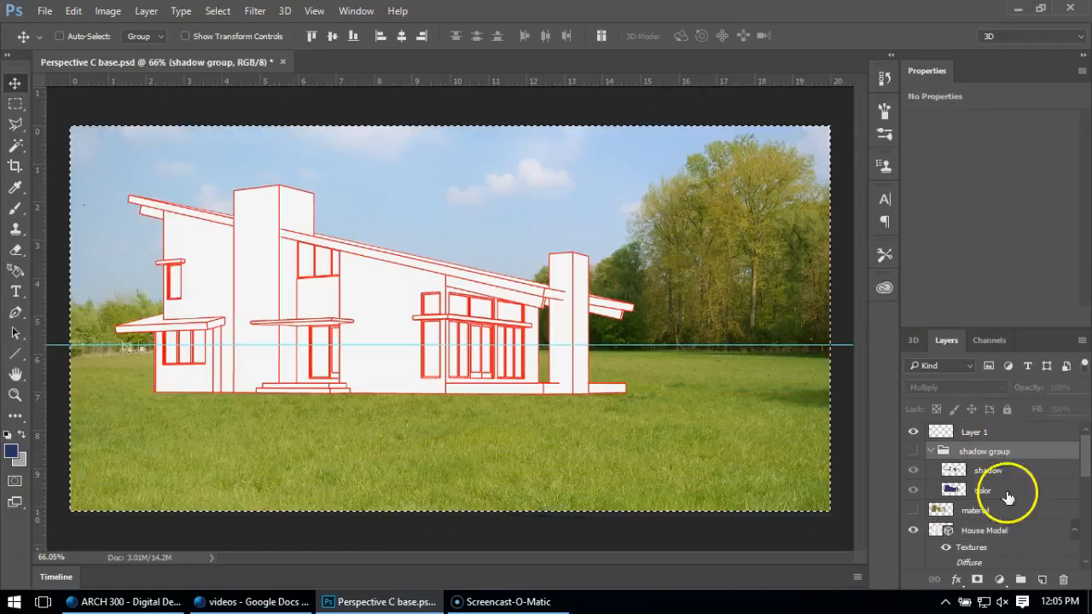
{"action": "left_click", "coordinate": [1041, 581]}
{"action": "left_click", "coordinate": [994, 470]}
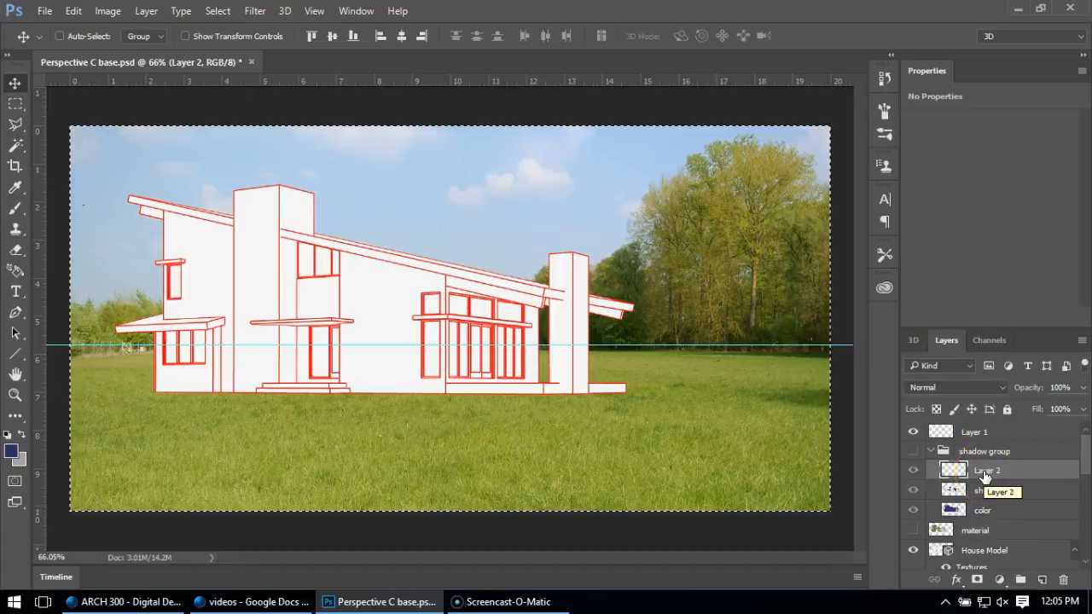
{"action": "key", "text": "ctrl+z"}
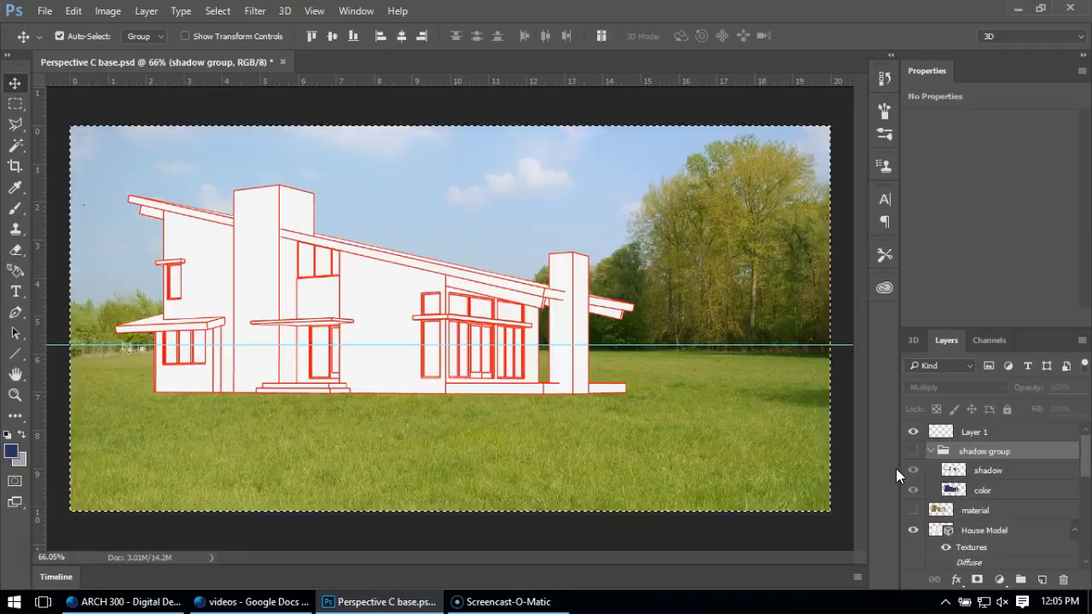
{"action": "key", "text": "ctrl+z"}
{"action": "mouse_move", "coordinate": [933, 468]}
{"action": "left_mouse_down"}
{"action": "mouse_move", "coordinate": [998, 469]}
{"action": "mouse_move", "coordinate": [991, 449]}
{"action": "left_mouse_up"}
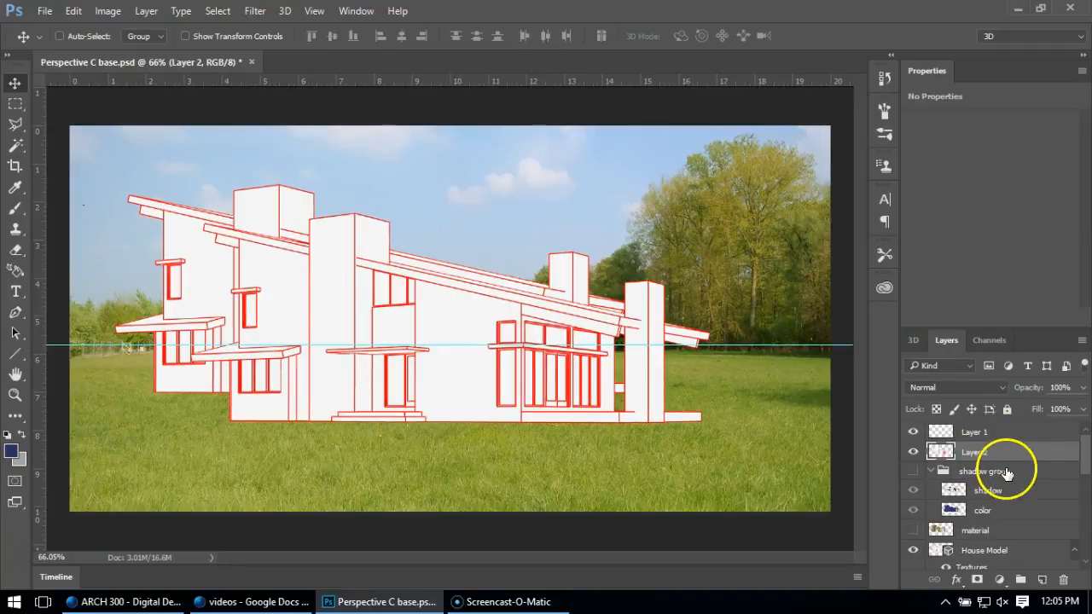
{"action": "scroll", "coordinate": [253, 281], "scroll_direction": "up", "scroll_amount": 4}
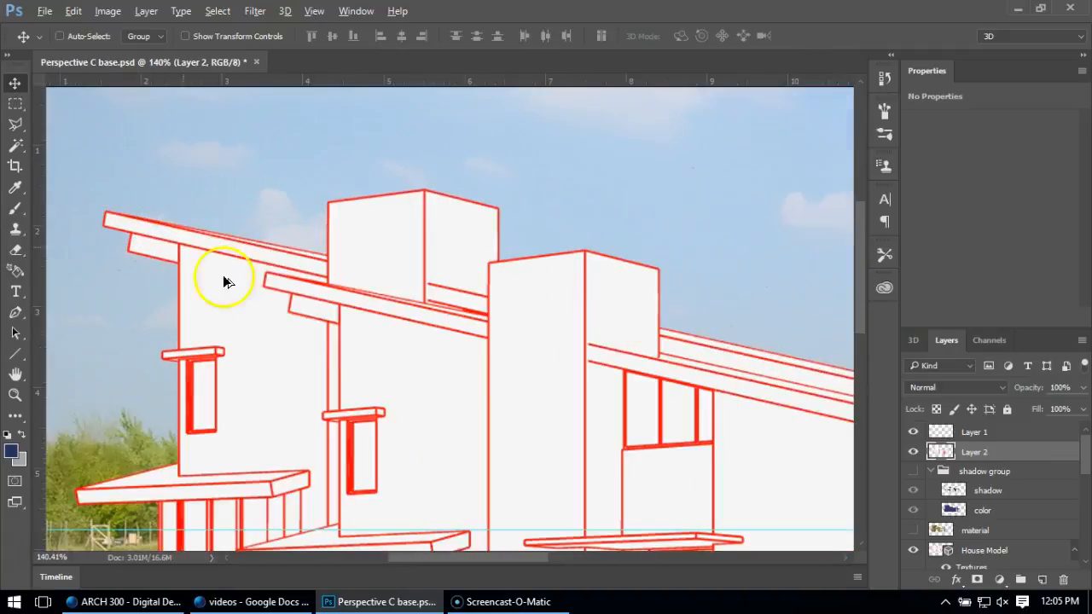
Set Layer 2's blend mode to Darken and show the material layer
{"action": "mouse_move", "coordinate": [361, 353]}
{"action": "left_mouse_down"}
{"action": "mouse_move", "coordinate": [243, 296]}
{"action": "mouse_move", "coordinate": [200, 297]}
{"action": "left_mouse_up"}
{"action": "scroll", "coordinate": [524, 317], "scroll_direction": "down", "scroll_amount": 3}
{"action": "scroll", "coordinate": [525, 318], "scroll_direction": "down", "scroll_amount": 2}
{"action": "scroll", "coordinate": [527, 363], "scroll_direction": "up", "scroll_amount": 2}
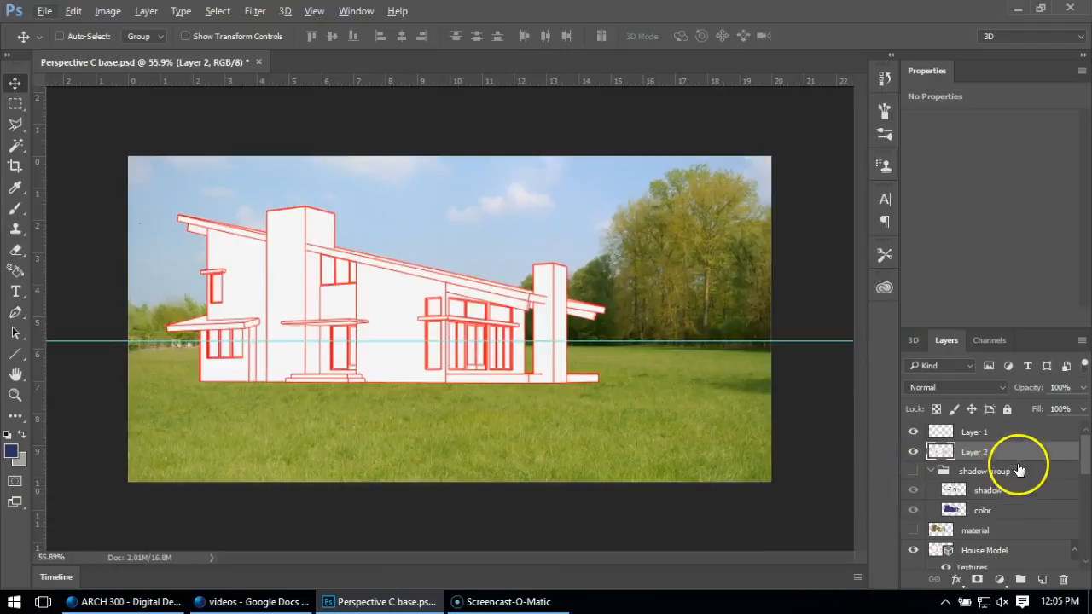
{"action": "left_click", "coordinate": [1001, 385]}
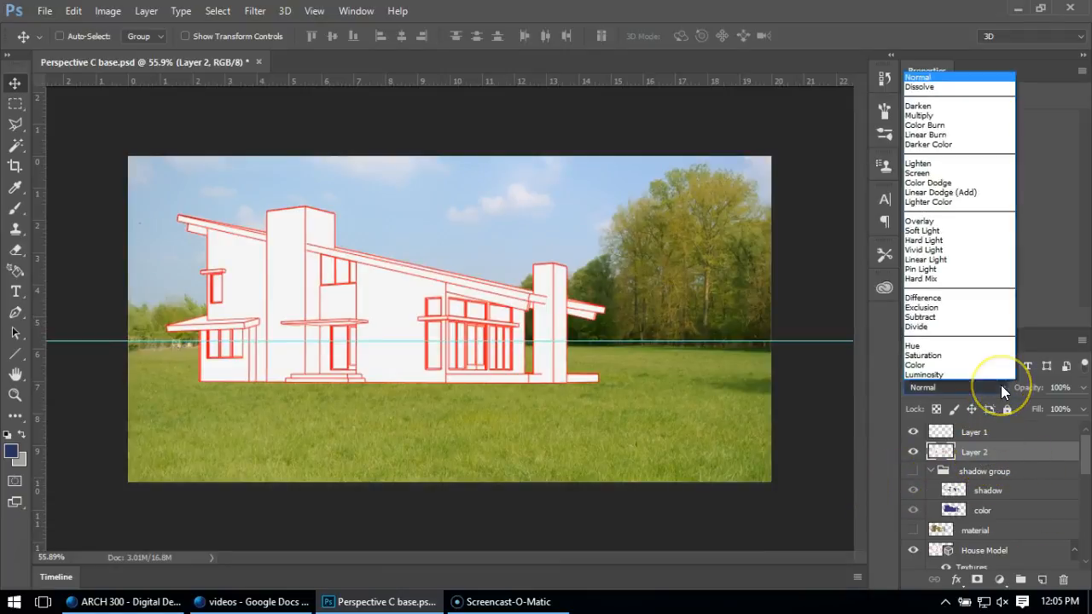
{"action": "left_click", "coordinate": [930, 115]}
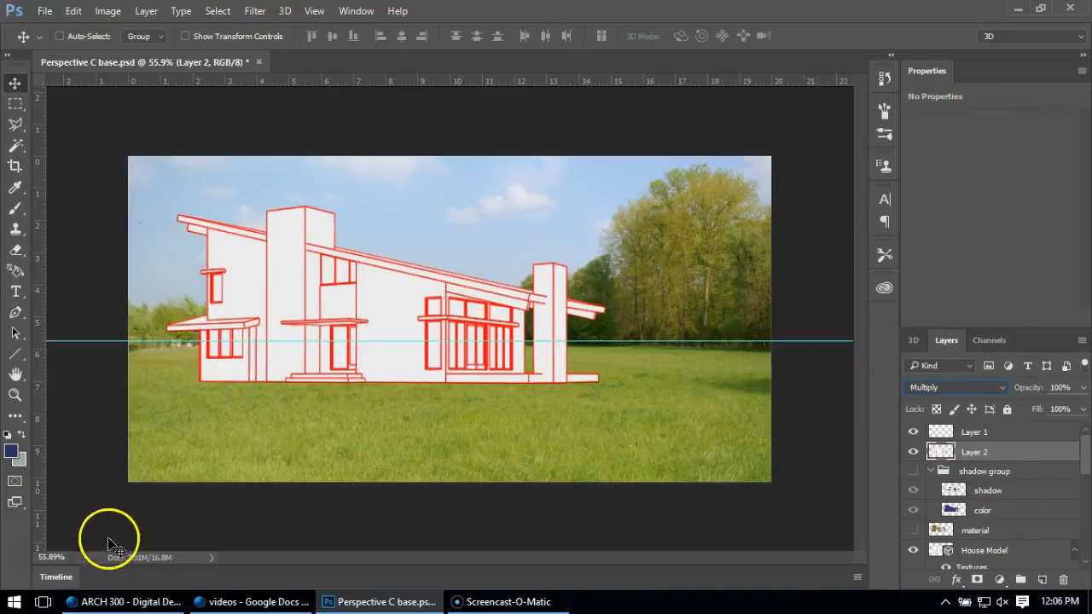
{"action": "key", "text": "Up"}
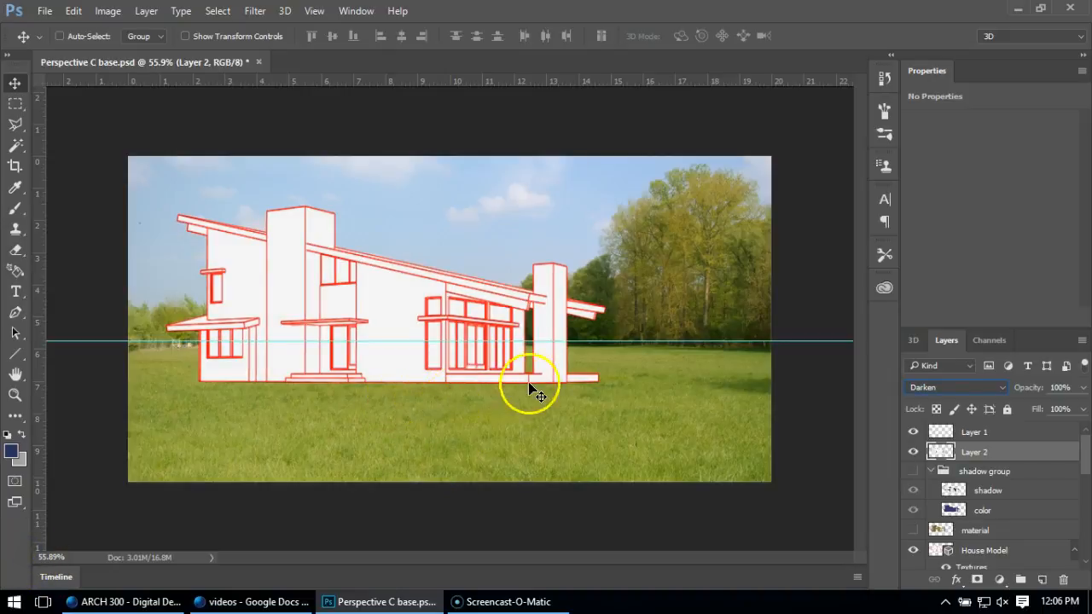
{"action": "left_click", "coordinate": [911, 530]}
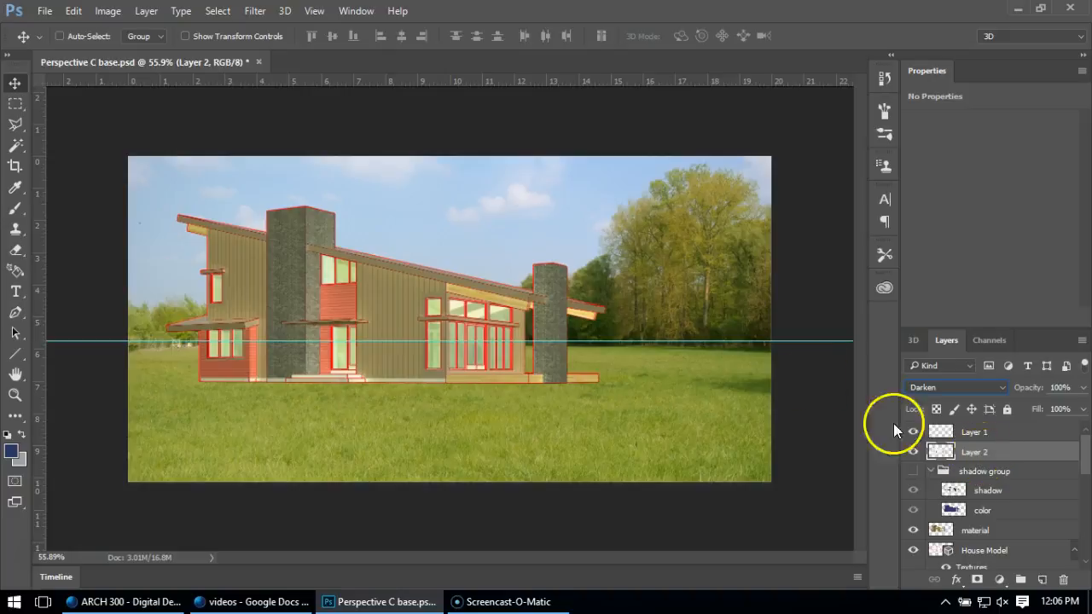
Adjust Layer 2's Hue/Saturation to hue +41, saturation -61 and lightness -19, and hide the House Model layer
{"action": "left_click", "coordinate": [107, 10]}
{"action": "mouse_move", "coordinate": [122, 51]}
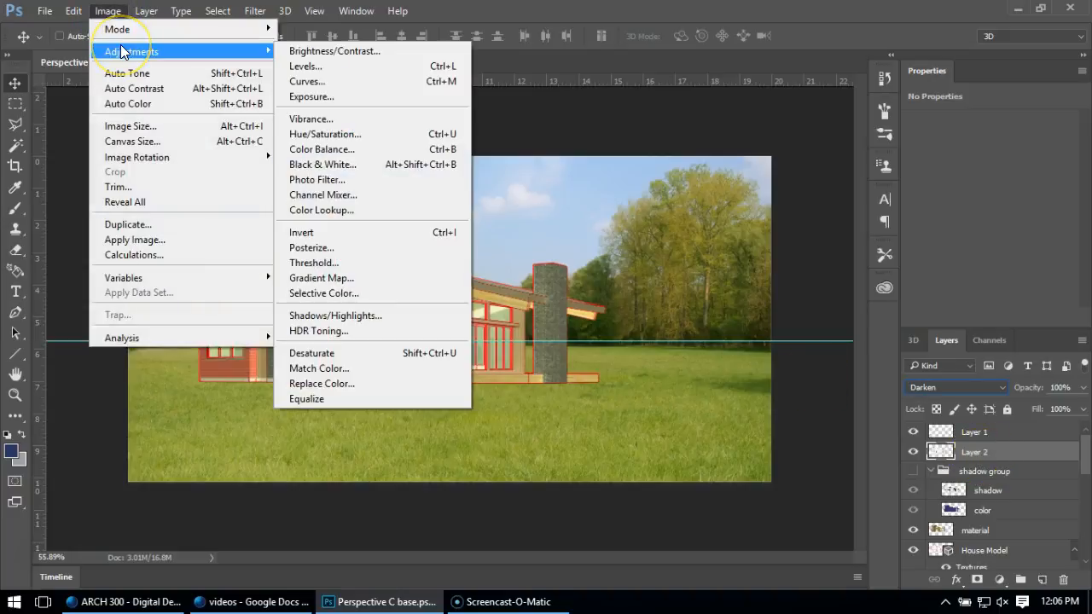
{"action": "left_click", "coordinate": [341, 138]}
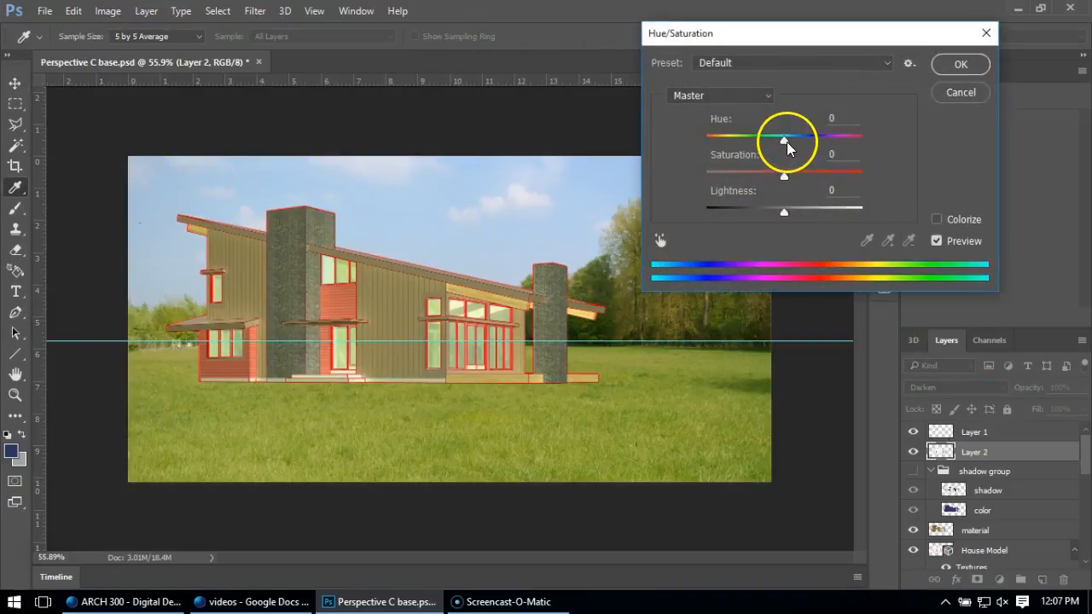
{"action": "mouse_move", "coordinate": [781, 212]}
{"action": "left_mouse_down"}
{"action": "mouse_move", "coordinate": [750, 213]}
{"action": "mouse_move", "coordinate": [784, 207]}
{"action": "left_mouse_up"}
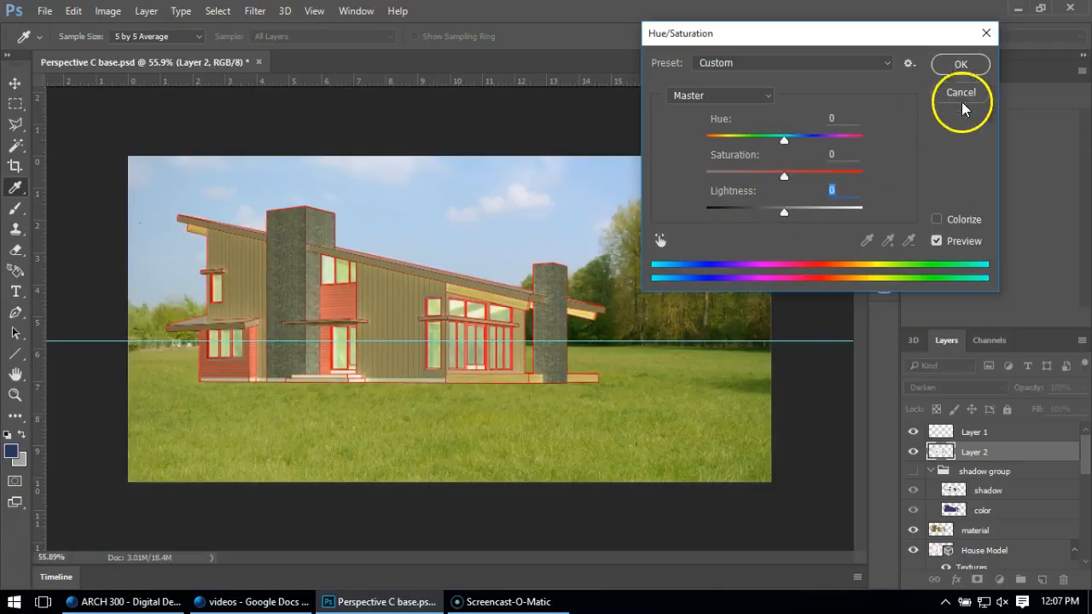
{"action": "left_click_drag", "start_coordinate": [781, 180], "coordinate": [736, 184]}
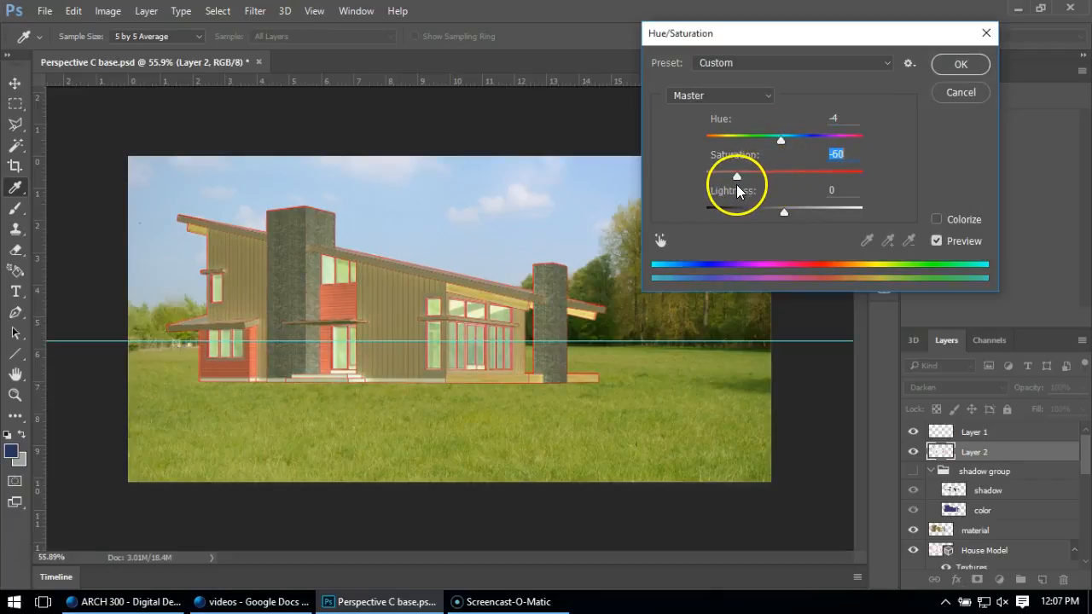
{"action": "left_click_drag", "start_coordinate": [776, 139], "coordinate": [799, 145]}
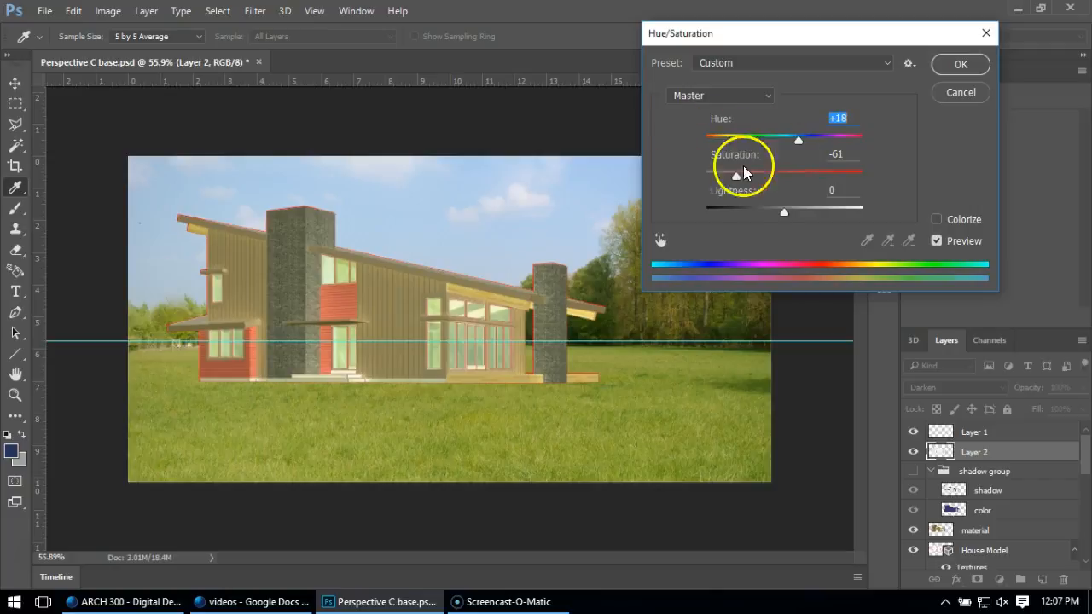
{"action": "mouse_move", "coordinate": [807, 142]}
{"action": "left_mouse_down"}
{"action": "mouse_move", "coordinate": [870, 156]}
{"action": "mouse_move", "coordinate": [820, 162]}
{"action": "mouse_move", "coordinate": [817, 153]}
{"action": "left_mouse_up"}
{"action": "left_click_drag", "start_coordinate": [784, 212], "coordinate": [768, 218]}
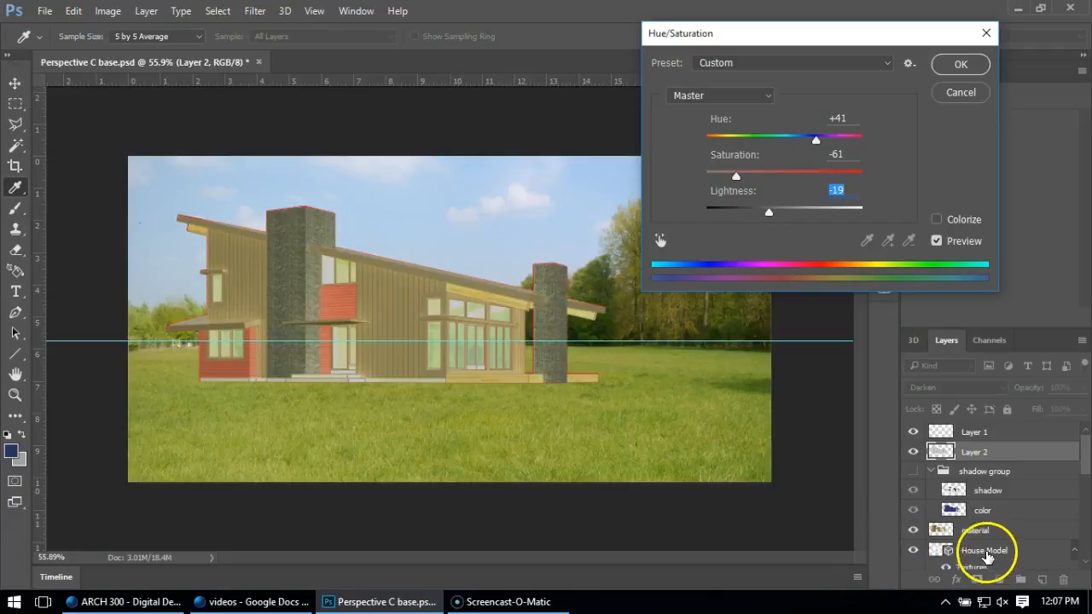
{"action": "left_click", "coordinate": [950, 72]}
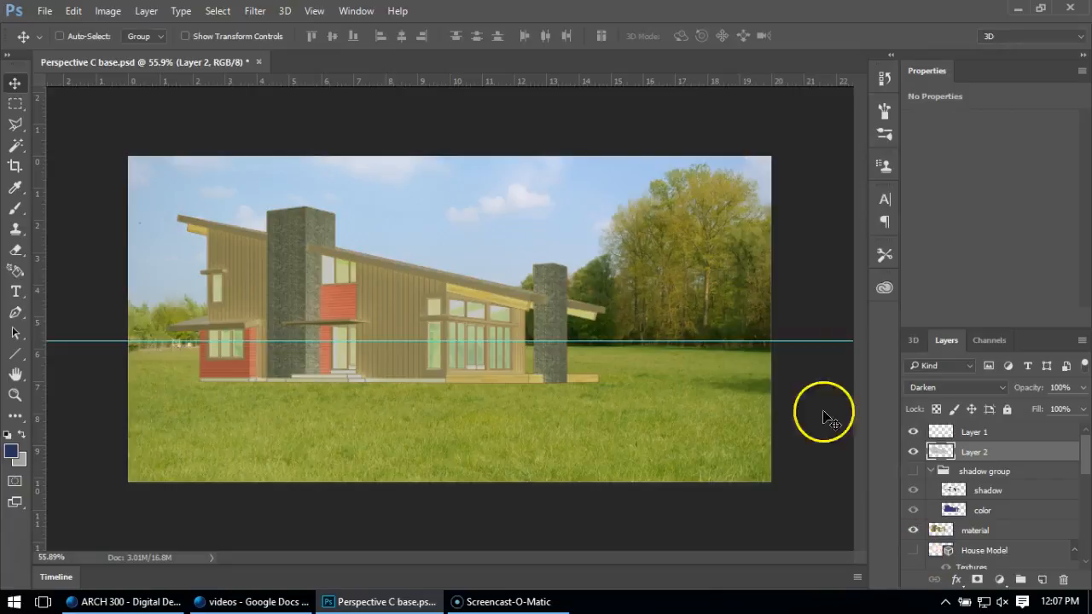
Adjust Layer 2's Brightness/Contrast to brightness -29 and contrast -48
{"action": "scroll", "coordinate": [436, 341], "scroll_direction": "up", "scroll_amount": 2}
{"action": "scroll", "coordinate": [436, 341], "scroll_direction": "up", "scroll_amount": 5}
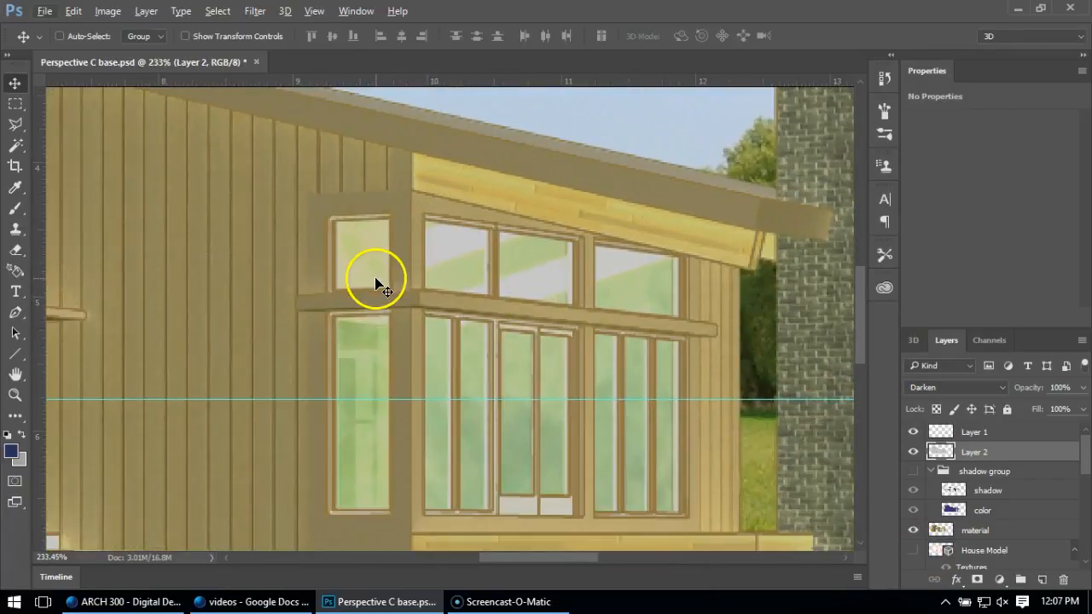
{"action": "left_click", "coordinate": [107, 11]}
{"action": "mouse_move", "coordinate": [127, 43]}
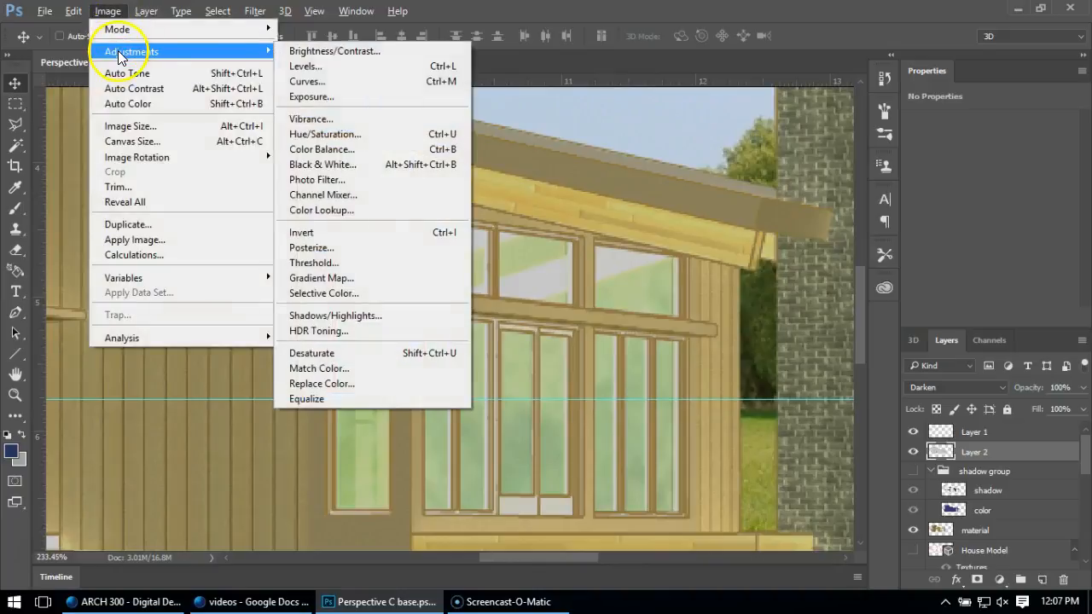
{"action": "left_click", "coordinate": [333, 45]}
{"action": "left_click_drag", "start_coordinate": [864, 186], "coordinate": [789, 188]}
{"action": "mouse_move", "coordinate": [863, 150]}
{"action": "left_mouse_down"}
{"action": "mouse_move", "coordinate": [874, 153]}
{"action": "mouse_move", "coordinate": [850, 157]}
{"action": "left_mouse_up"}
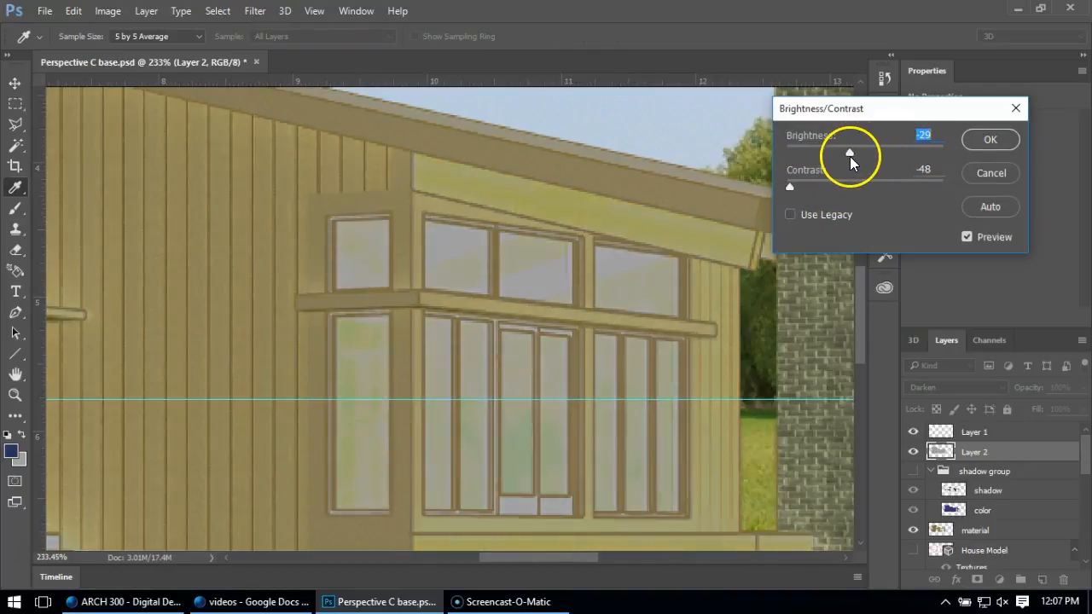
{"action": "left_click", "coordinate": [990, 139]}
{"action": "key", "text": "v"}
Show the shadow group and reduce Layer 2's opacity to 80%
{"action": "scroll", "coordinate": [715, 297], "scroll_direction": "down", "scroll_amount": 5}
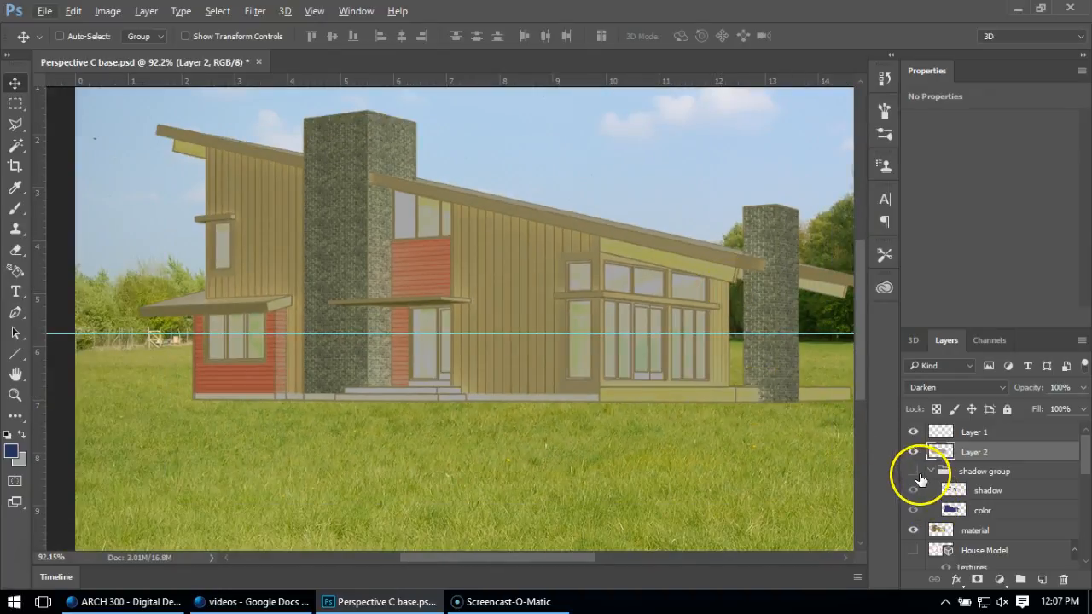
{"action": "left_click", "coordinate": [914, 471]}
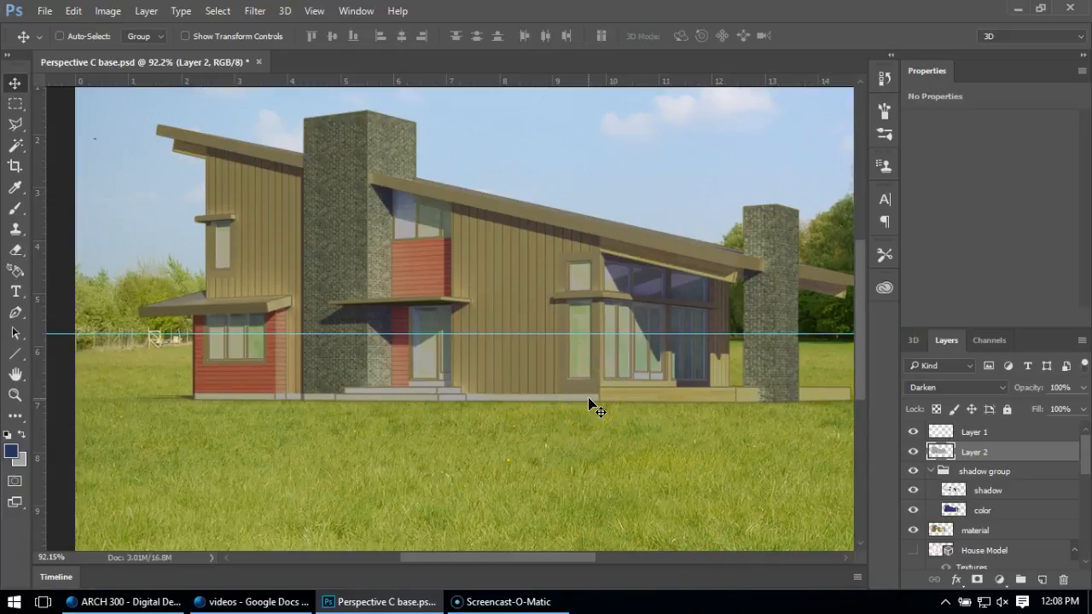
{"action": "left_click", "coordinate": [1084, 388]}
{"action": "left_click_drag", "start_coordinate": [1084, 406], "coordinate": [1066, 409]}
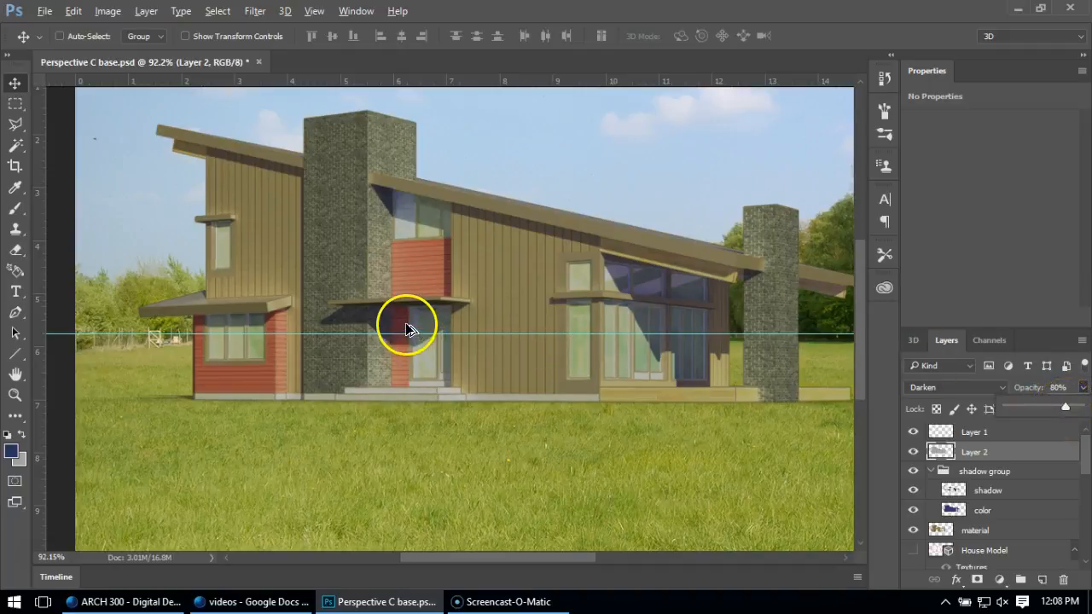
{"action": "scroll", "coordinate": [407, 328], "scroll_direction": "down", "scroll_amount": 3}
{"action": "scroll", "coordinate": [405, 320], "scroll_direction": "up", "scroll_amount": 1}
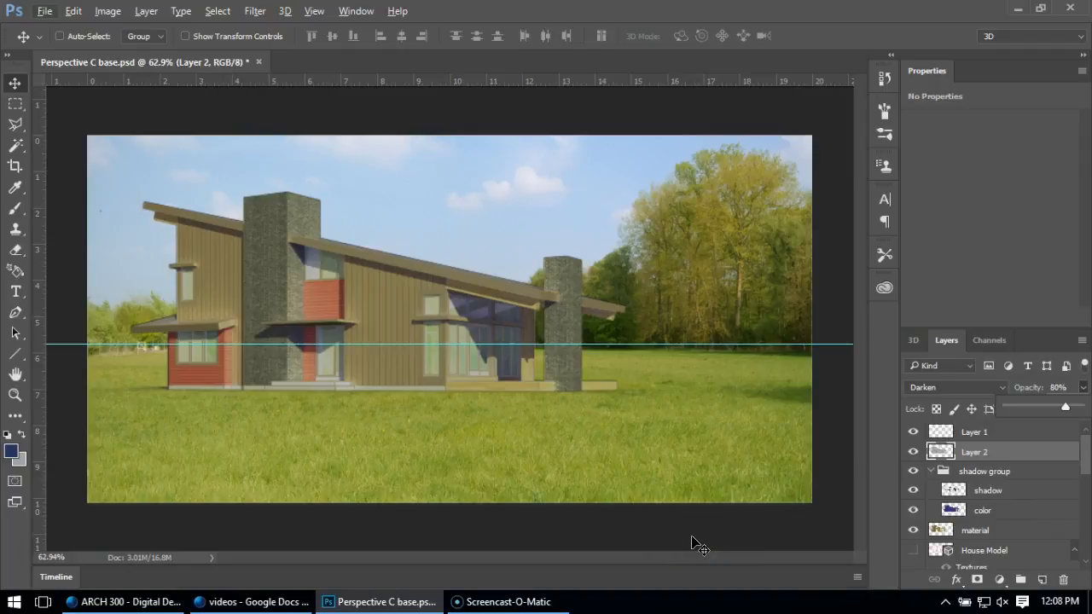
{"action": "left_click", "coordinate": [704, 515]}
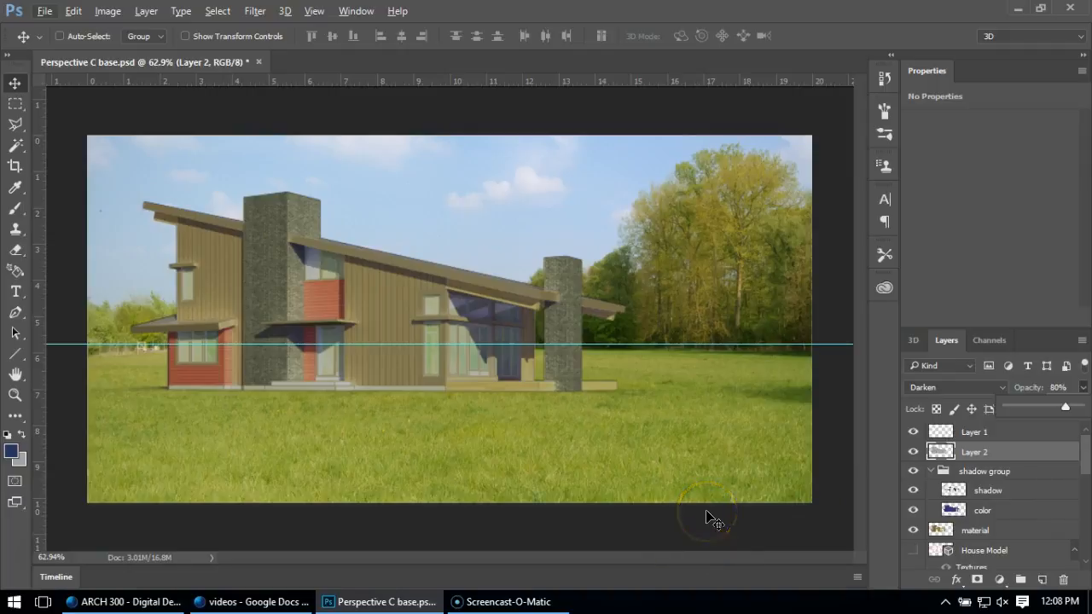